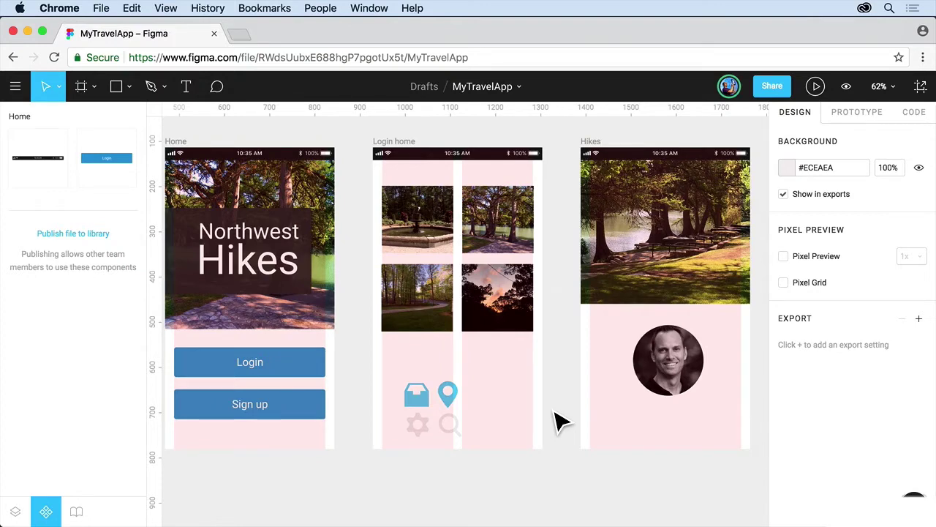
Show the Layers list in the left sidebar instead of Assets
left_click(15, 512)
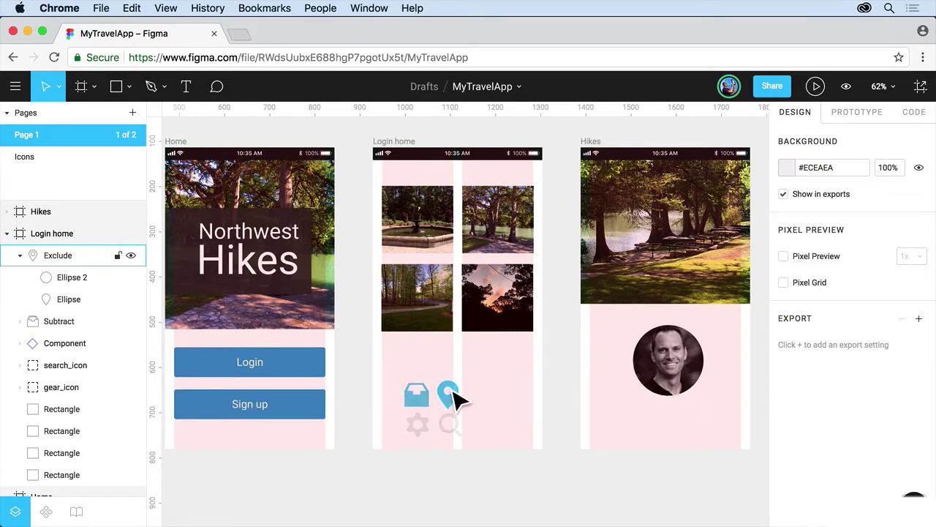
left_click(422, 217)
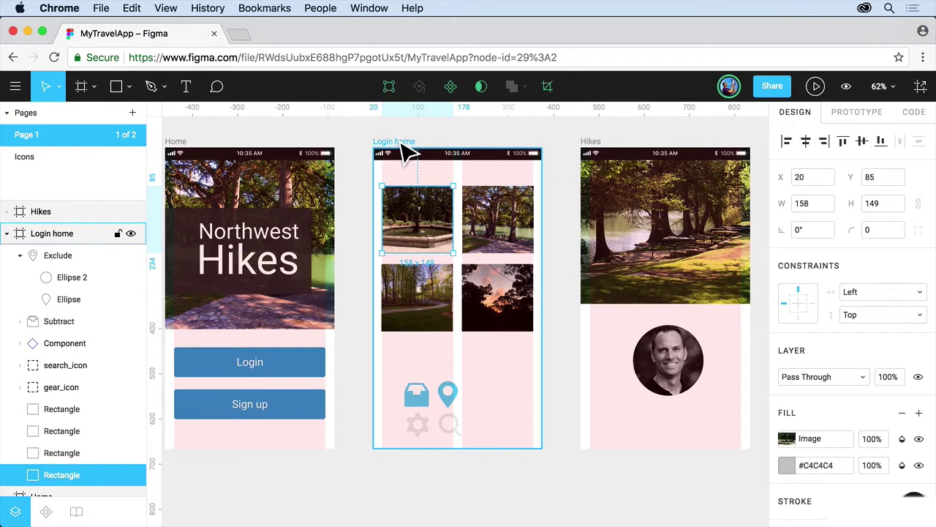
left_click(873, 294)
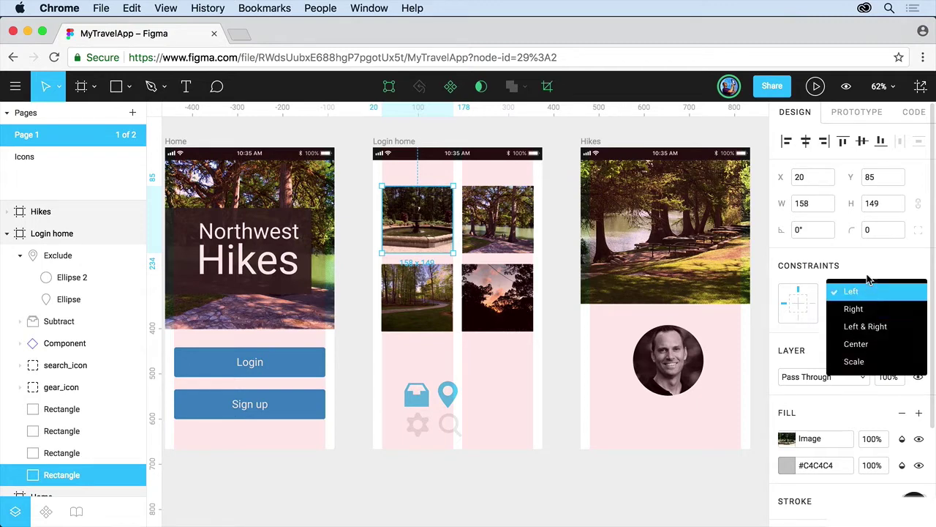
left_click(866, 291)
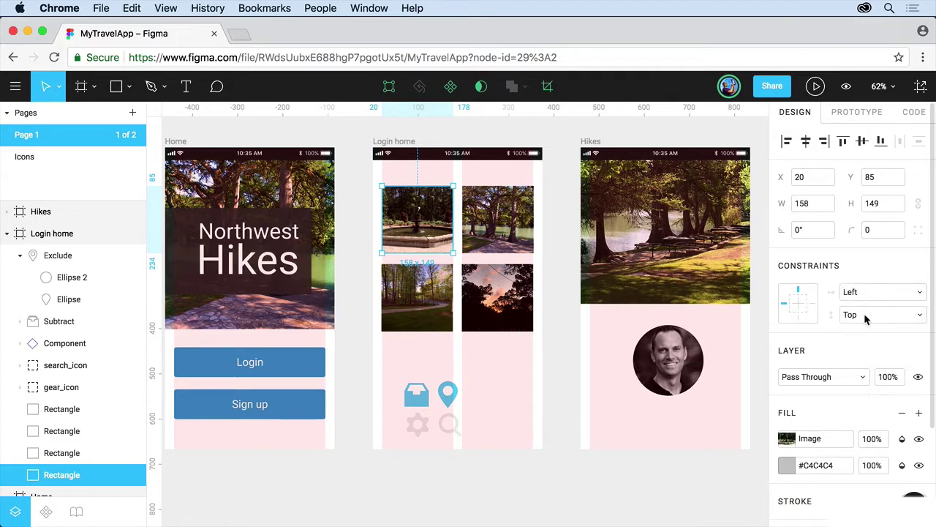
left_click(865, 316)
left_click(865, 322)
left_click(391, 147)
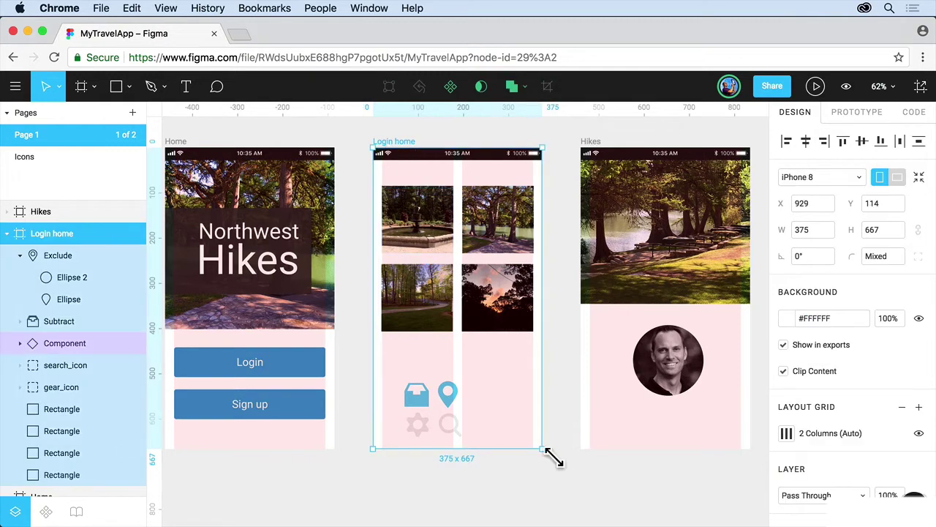
left_click_drag(552, 457, 651, 518)
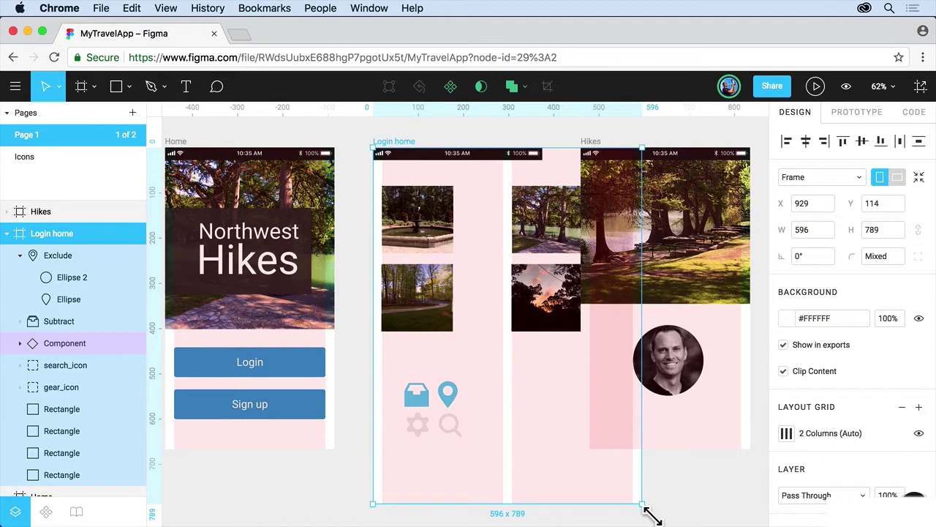
left_click_drag(651, 518, 648, 512)
key("super+z")
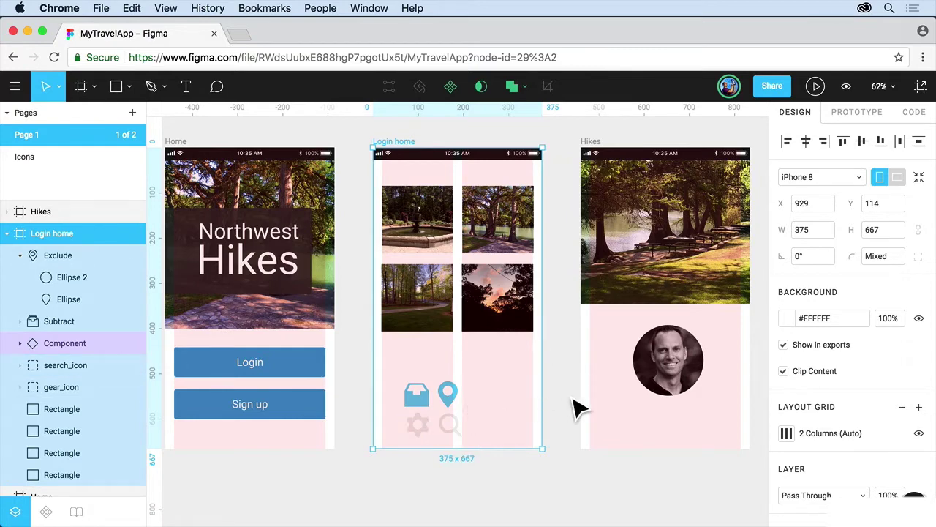
Draw a 369 × 67 bar along Login home's bottom, fill it #2D9CDB, and send it to back
left_click(116, 86)
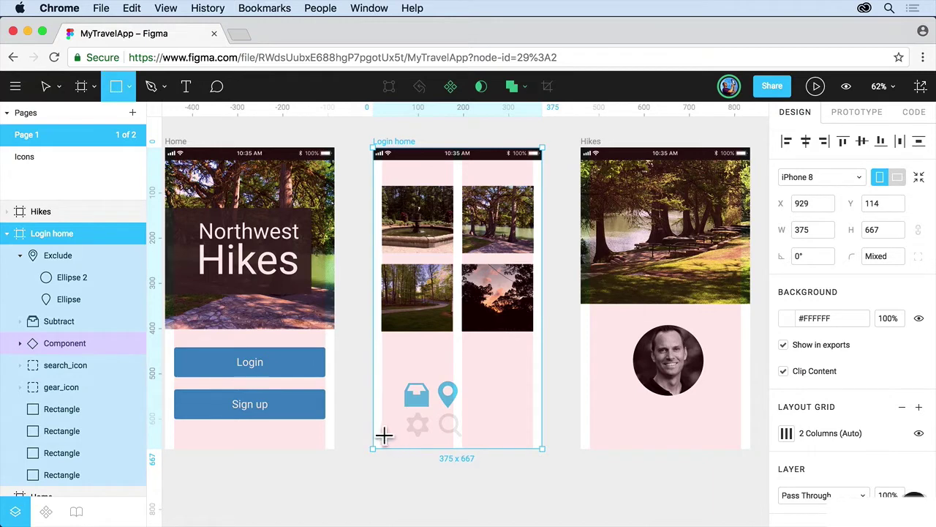
left_click_drag(373, 419, 539, 449)
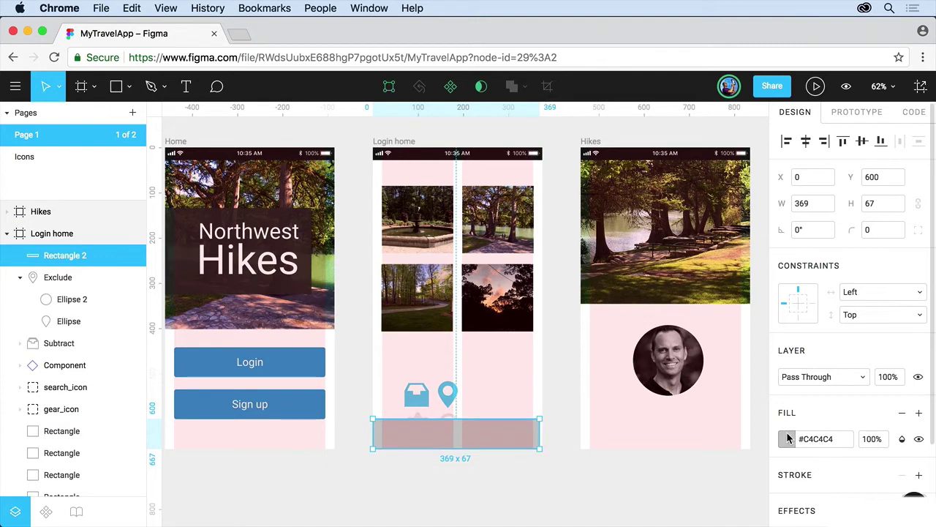
left_click(788, 438)
scroll(715, 449, "down", 2)
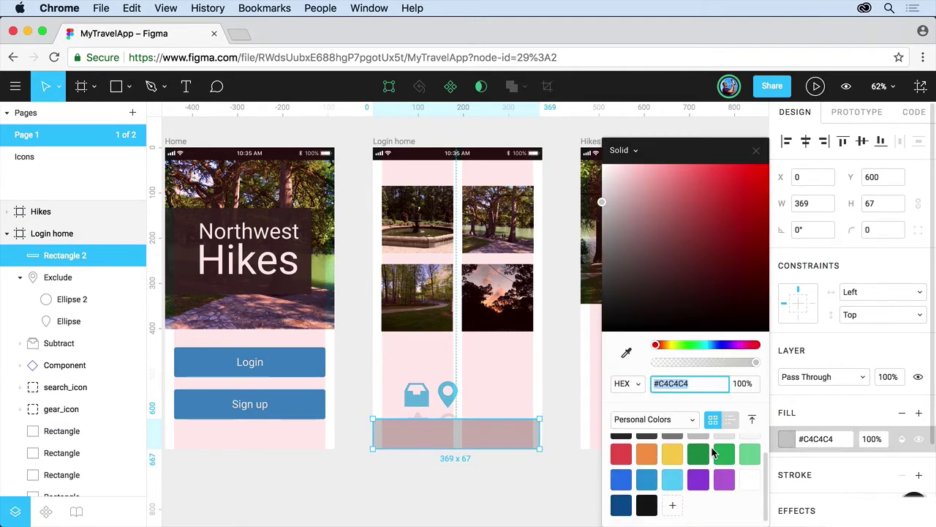
left_click(621, 504)
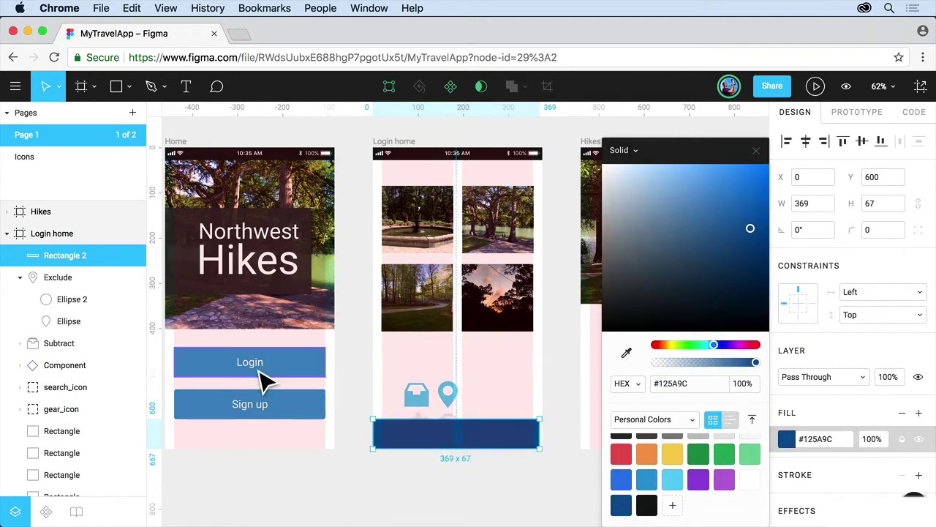
left_click(650, 478)
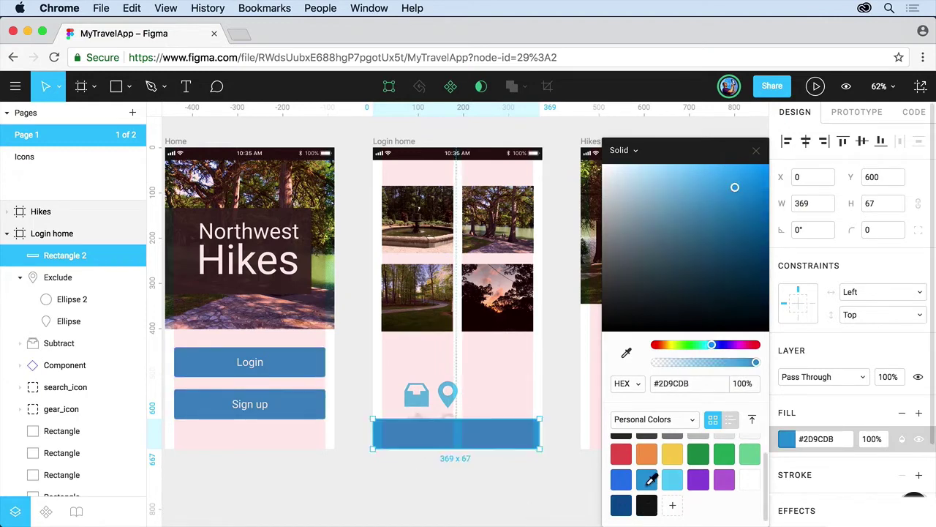
key("Escape")
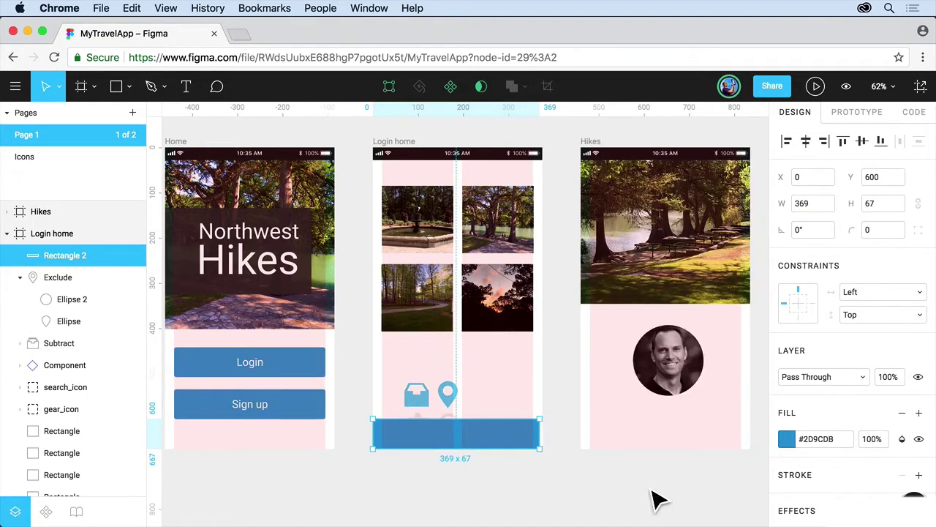
right_click(481, 436)
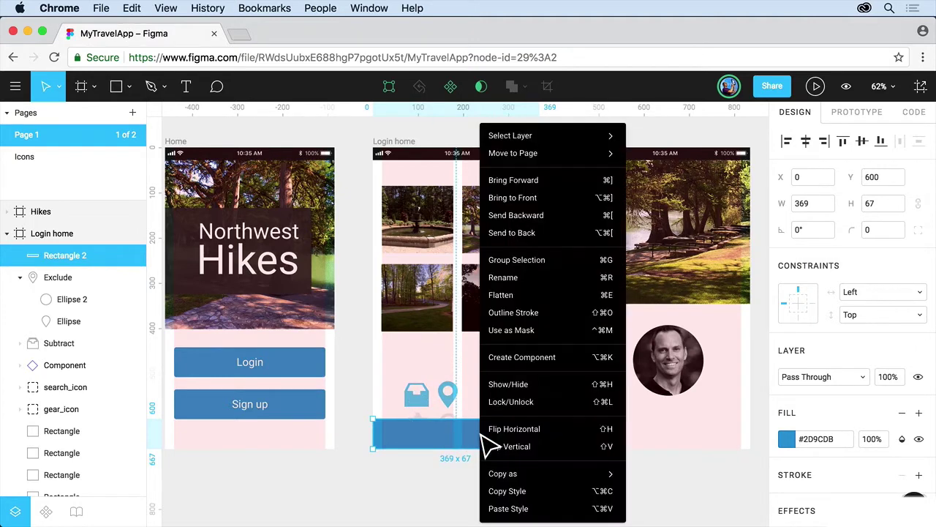
left_click(536, 234)
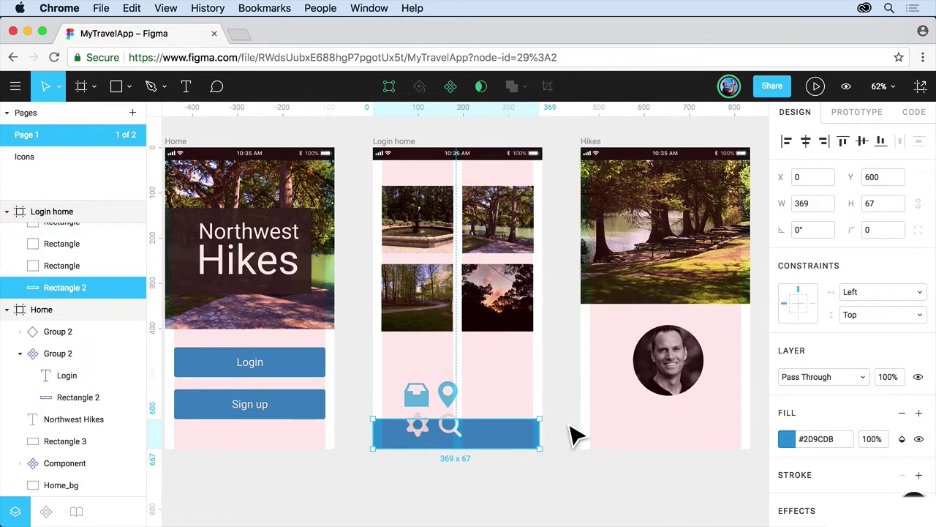
Move the gear, inbox, search and location-pin icons onto the blue bar
key("shift+2")
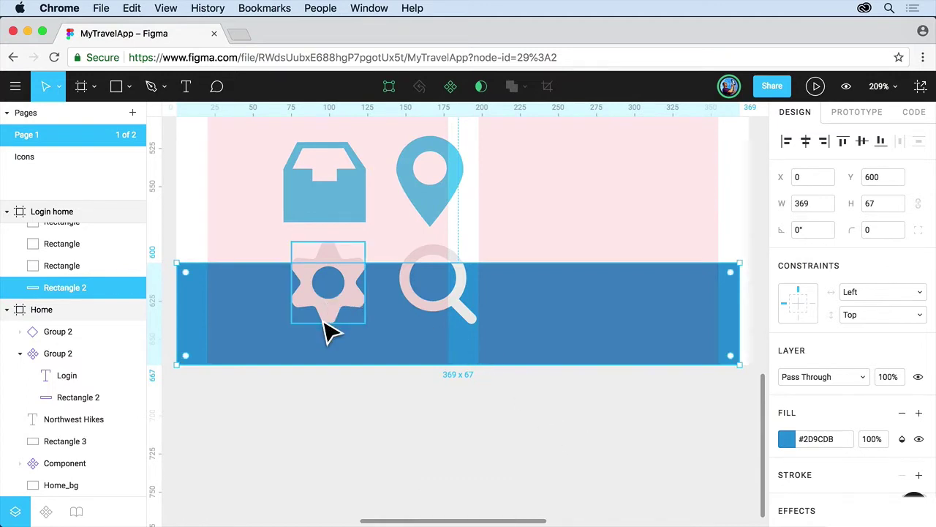
left_click_drag(334, 324, 252, 353)
key("super+z")
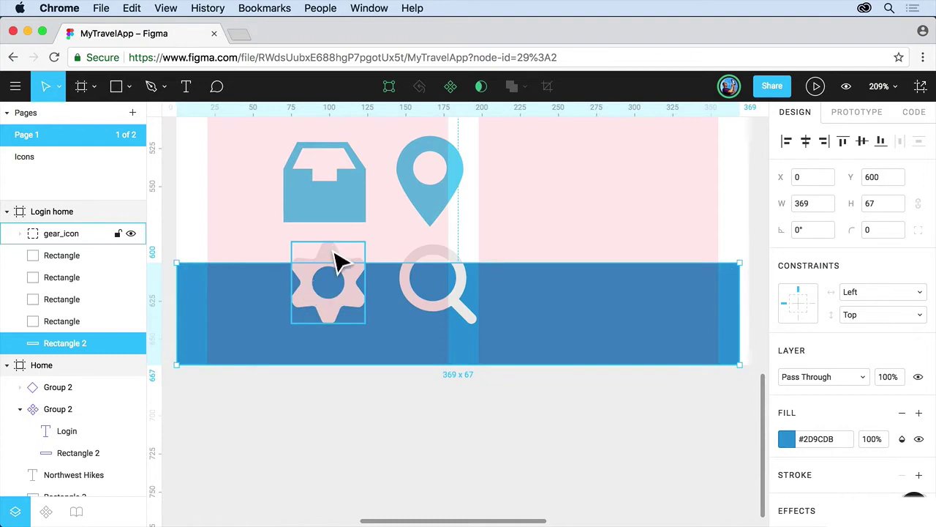
left_click_drag(333, 272, 252, 295)
left_click_drag(329, 204, 394, 334)
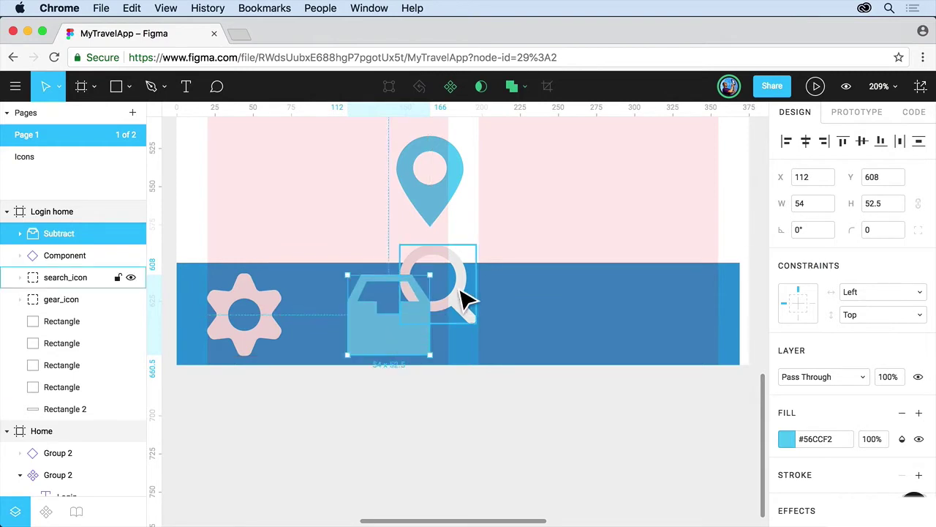
left_click_drag(462, 295, 583, 322)
left_click_drag(445, 199, 707, 344)
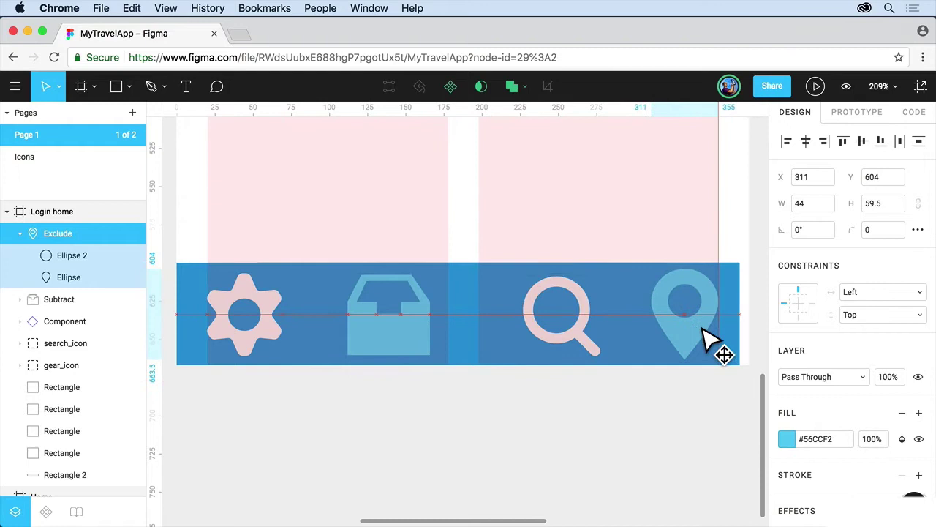
Scale all four icons down together, then move the pin to the bar's right end
left_click(587, 325, "shift")
left_click(409, 322, "shift")
left_click(277, 317, "shift")
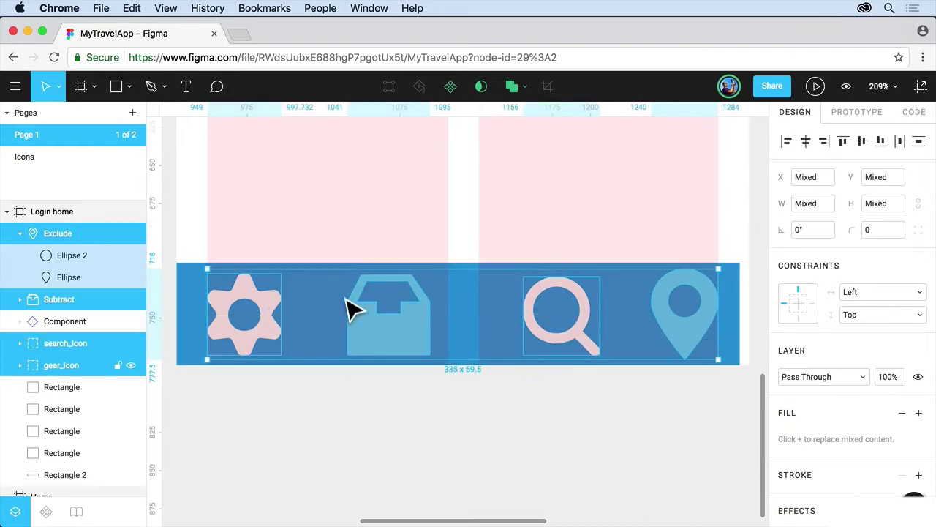
left_click_drag(720, 271, 533, 334)
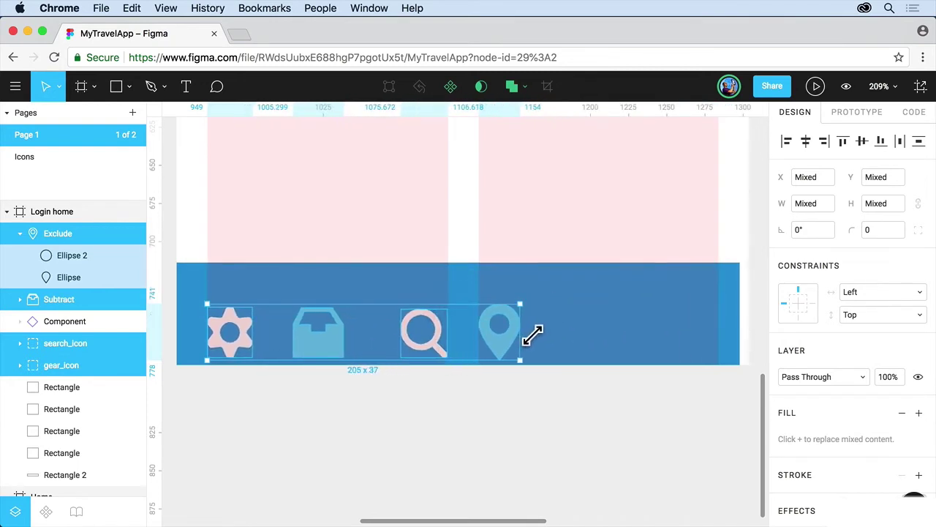
left_click(537, 265)
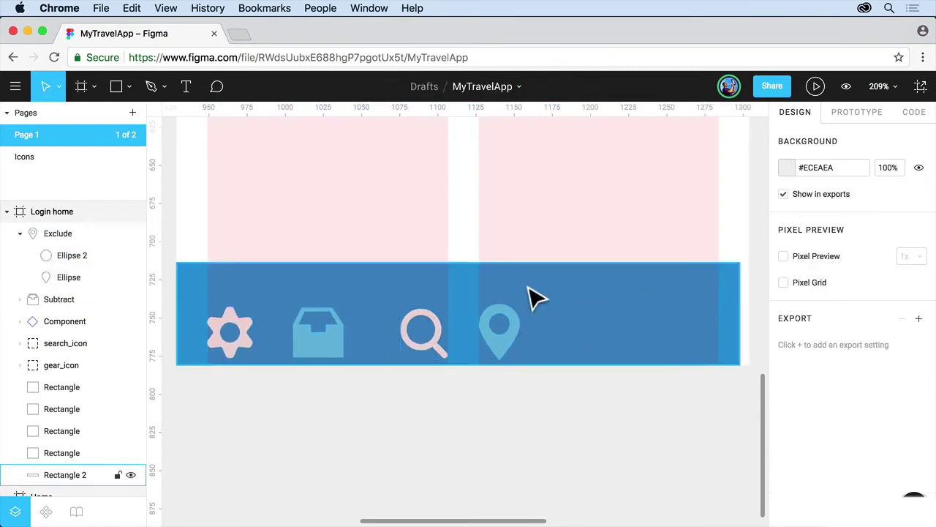
left_click(520, 330)
left_click_drag(539, 341, 714, 329)
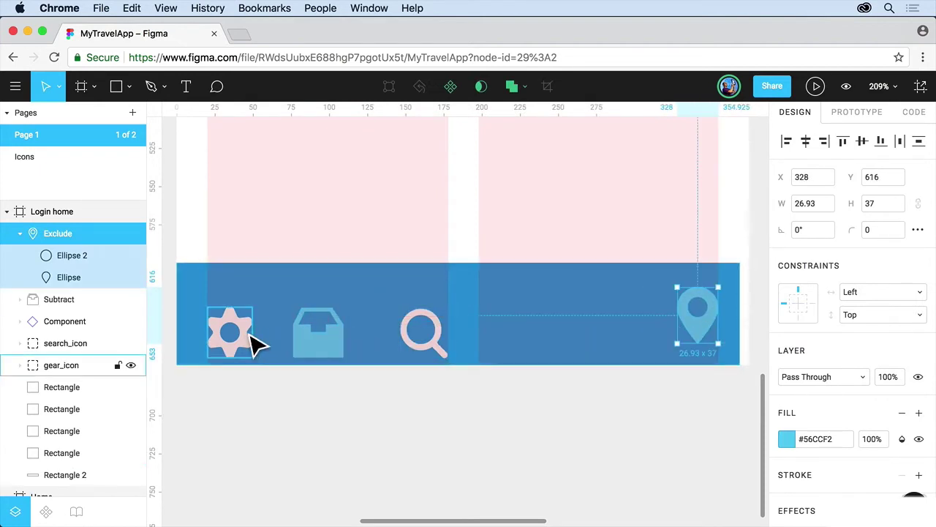
left_click_drag(251, 337, 247, 318)
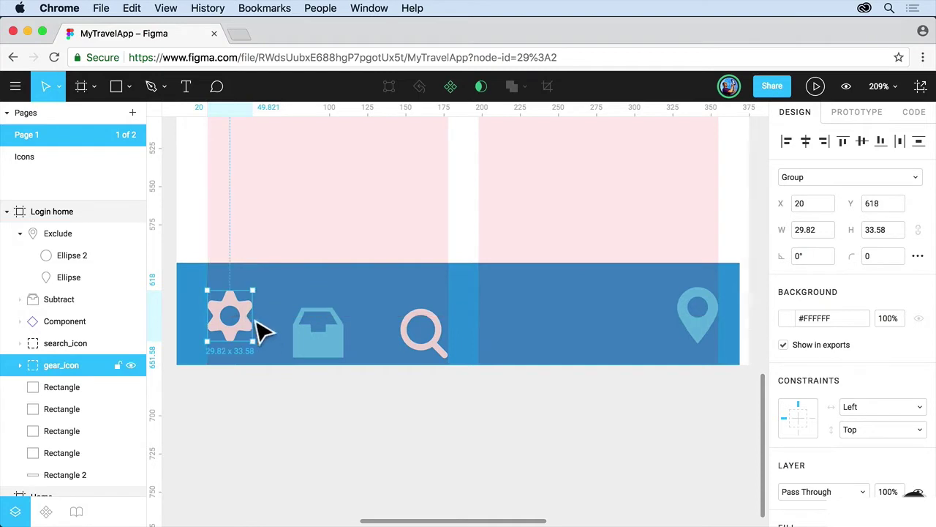
Centre the four icons vertically, distribute their spacing evenly, and raise them about 6 px
left_click(338, 355, "shift")
left_click(411, 349, "shift")
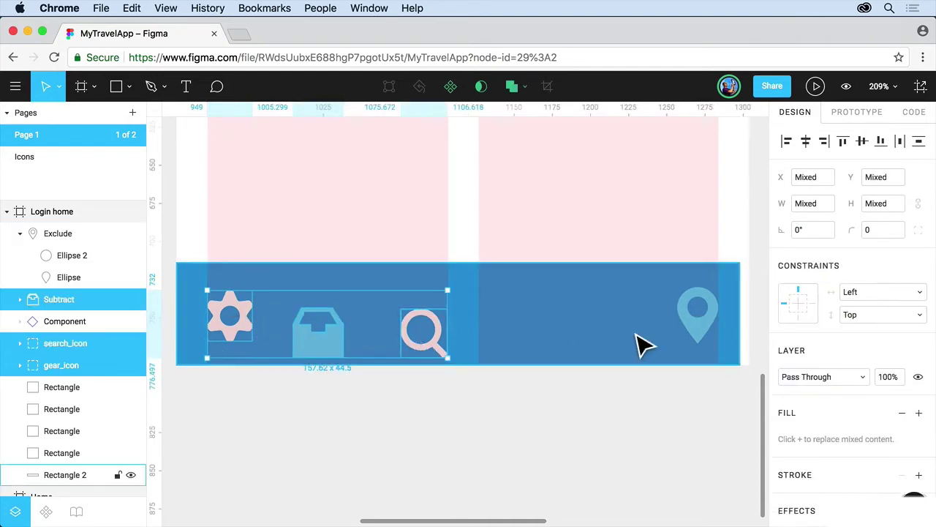
left_click(706, 337, "shift")
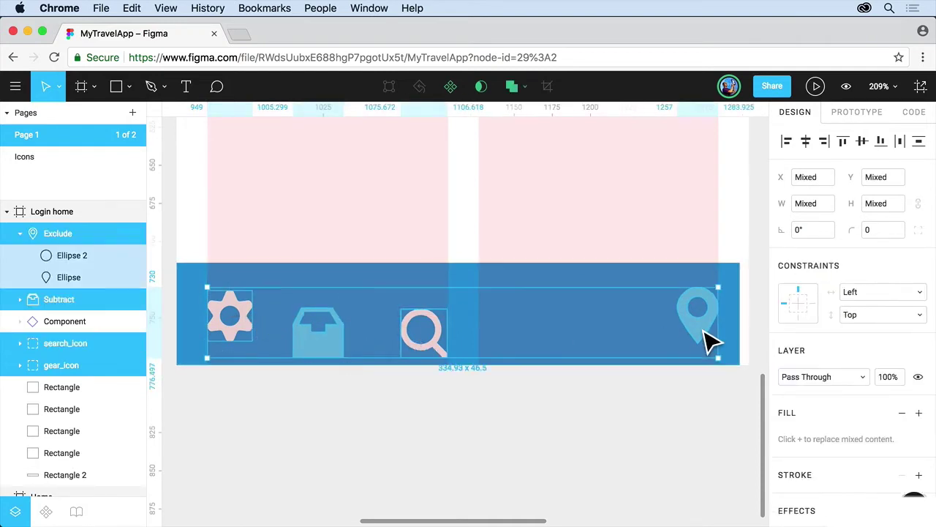
left_click(861, 142)
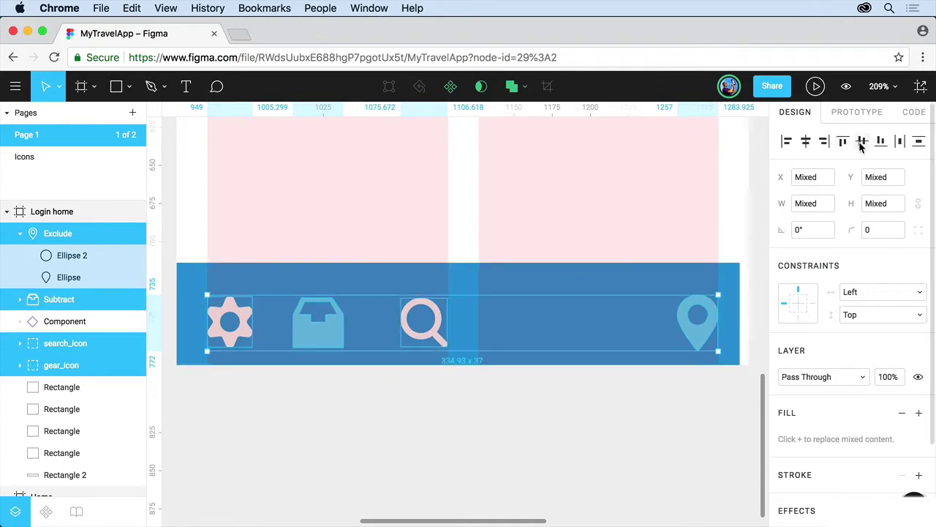
left_click(902, 144)
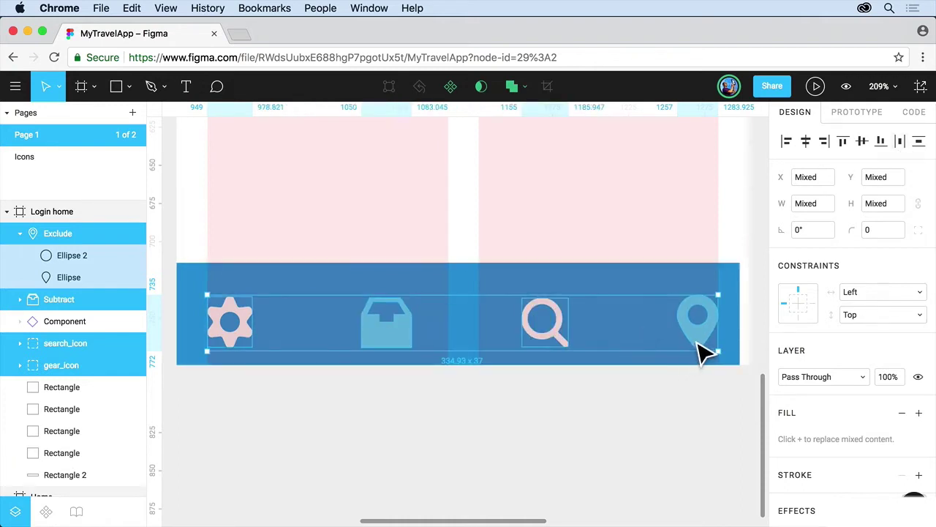
left_click_drag(701, 354, 695, 341)
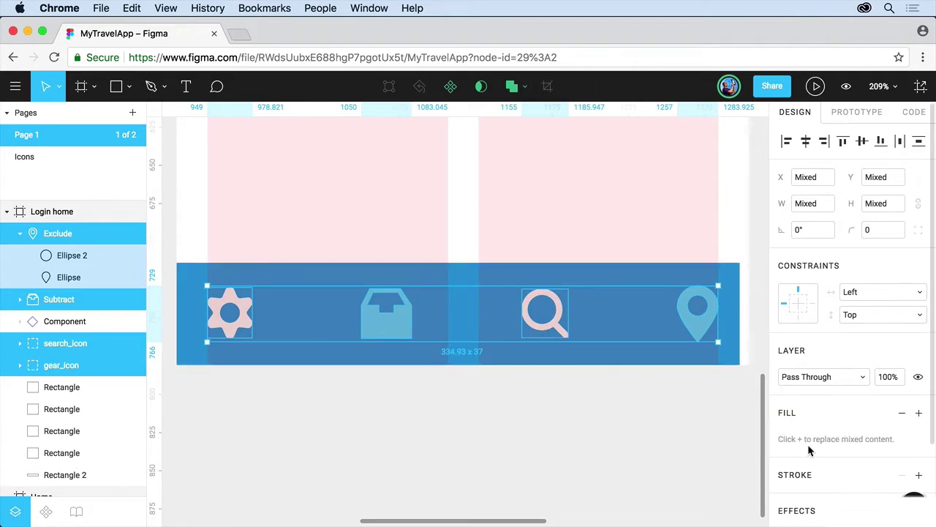
Add a shared #F2F2F2 fill from Personal Colors to the four nav icons
left_click(919, 413)
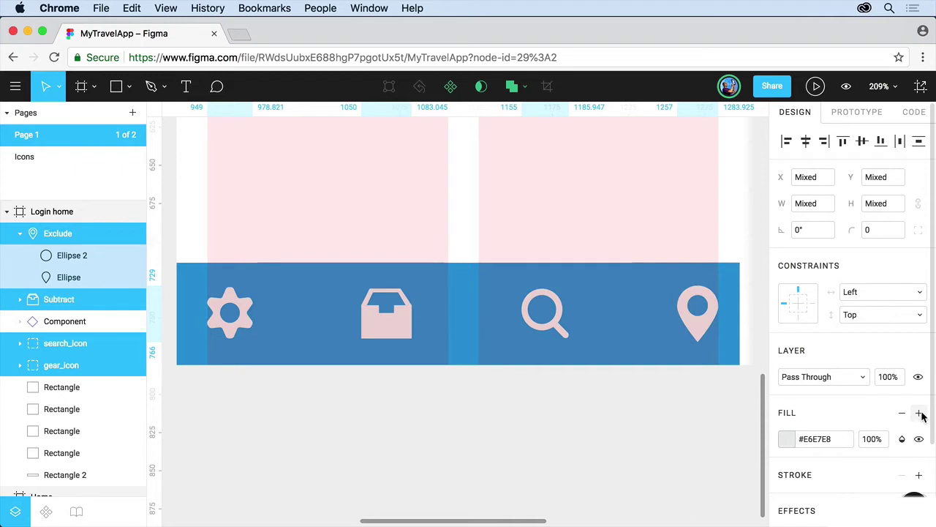
left_click(785, 439)
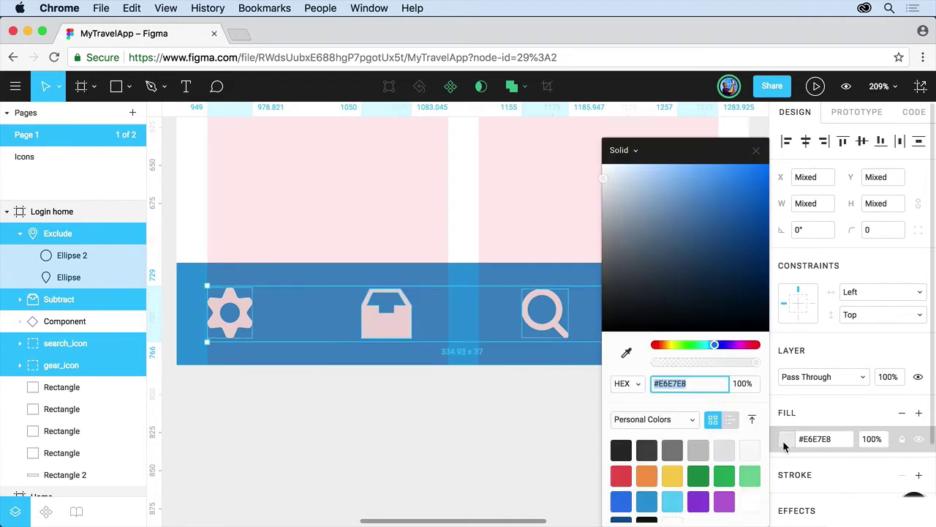
left_click(673, 500)
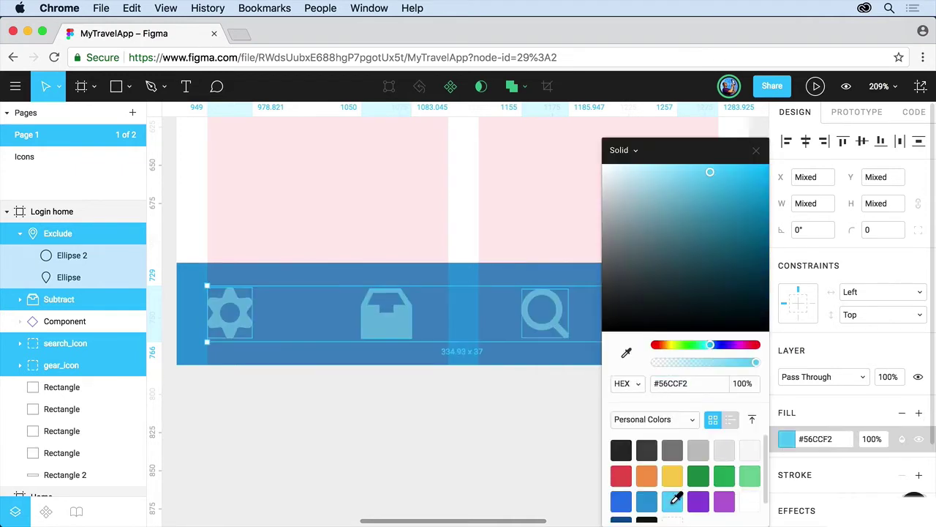
left_click(748, 449)
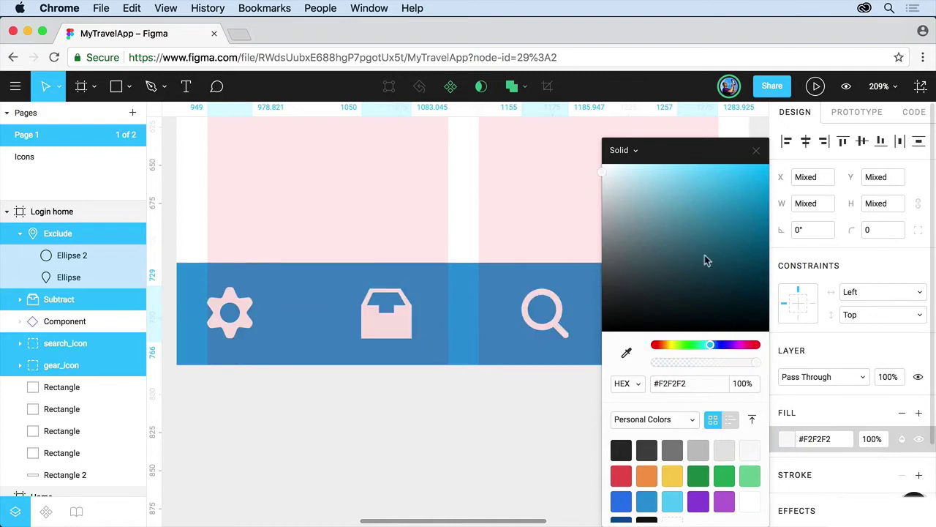
left_click(756, 151)
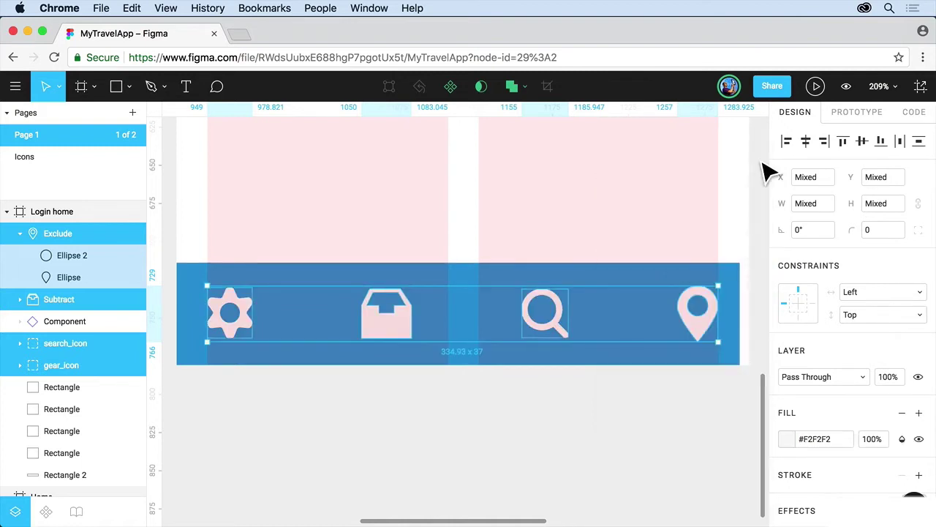
Widen Rectangle 2 to 375 px, then group it with the gear, inbox, search and pin icons
left_click(365, 277)
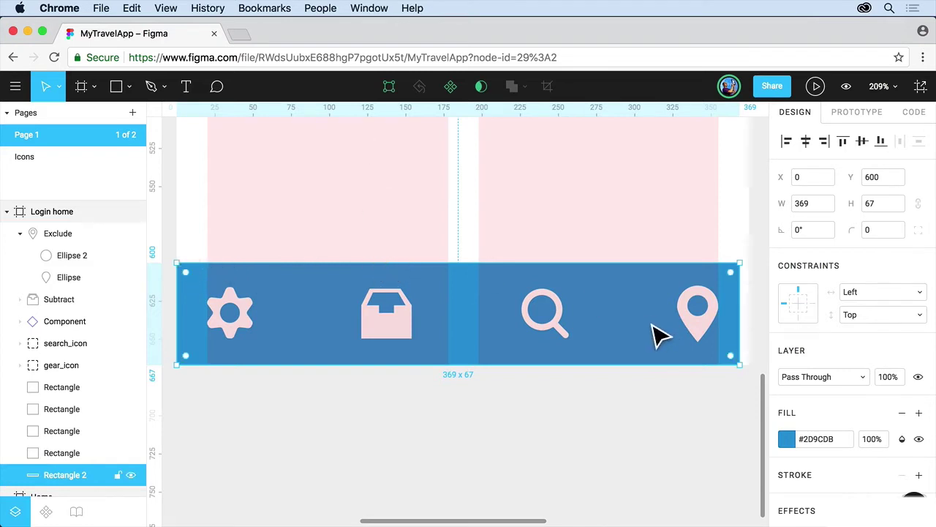
left_click_drag(748, 324, 758, 325)
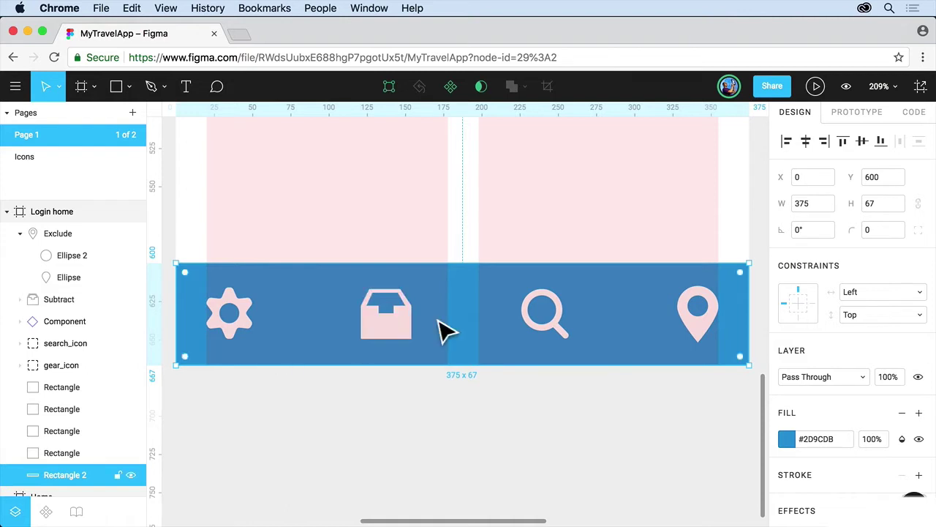
left_click(248, 322, "shift")
left_click(387, 335, "shift")
left_click(539, 329, "shift")
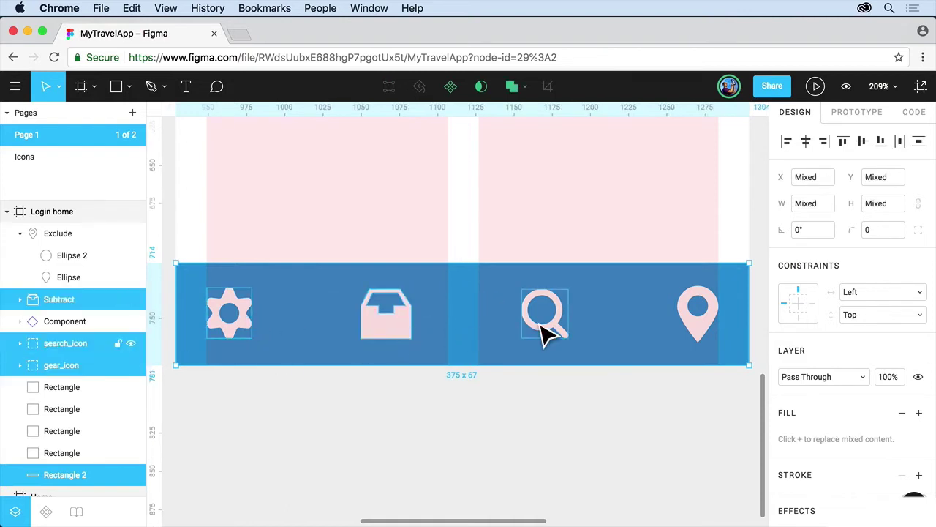
left_click(714, 342, "shift")
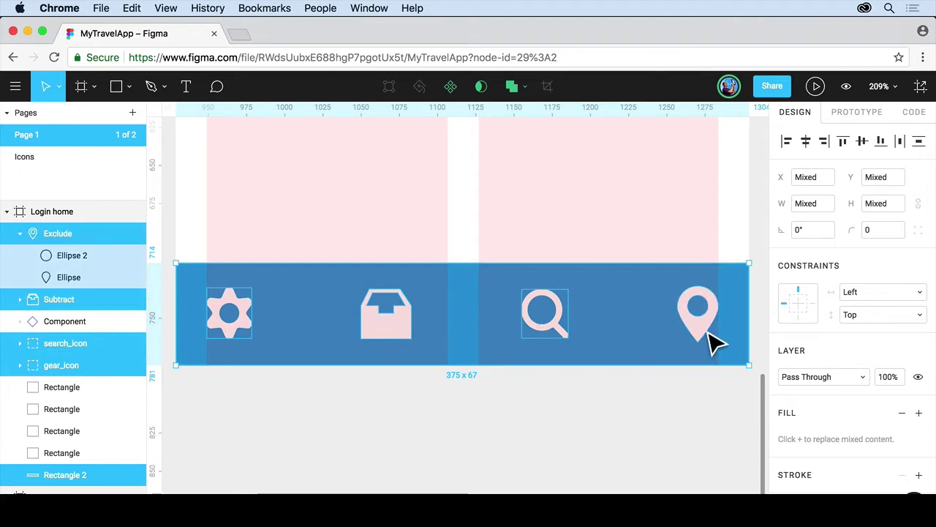
right_click(644, 328)
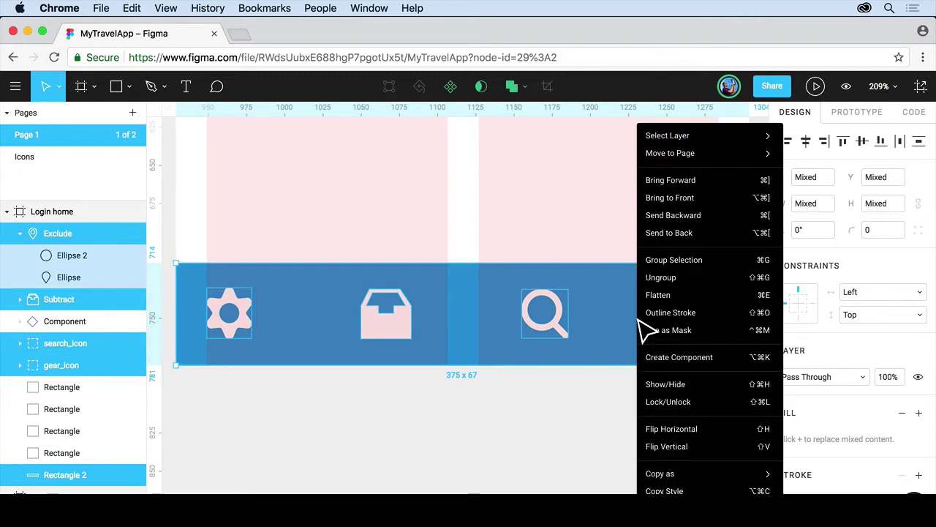
left_click(666, 260)
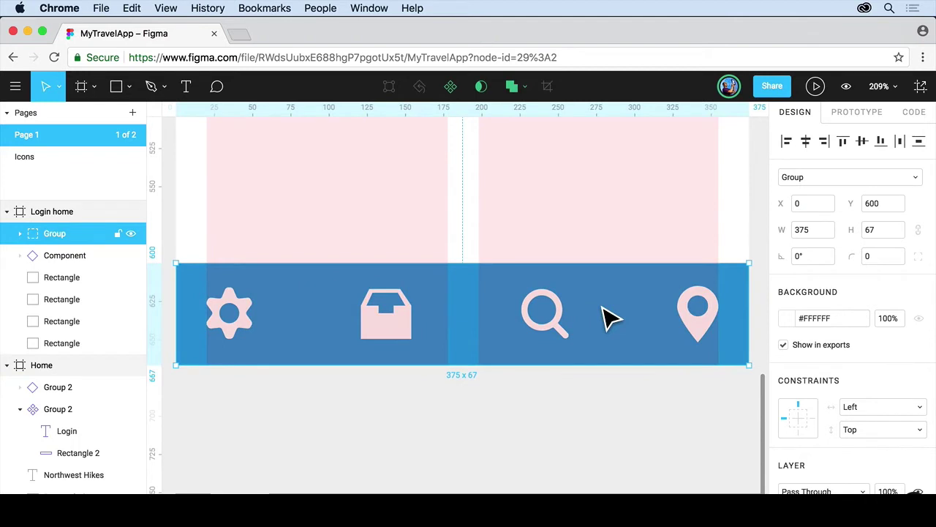
Convert the nav bar Group into a Frame and expand it in the Layers panel
left_click(905, 180)
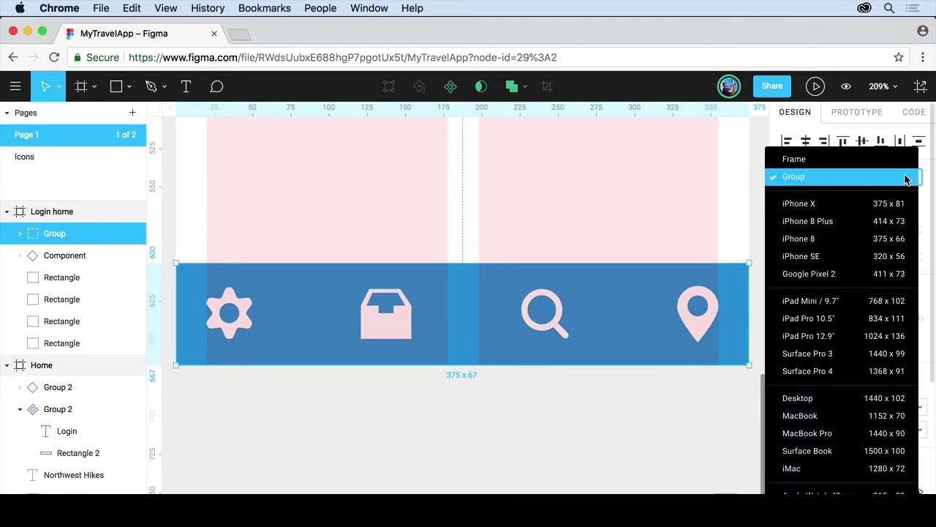
left_click(863, 163)
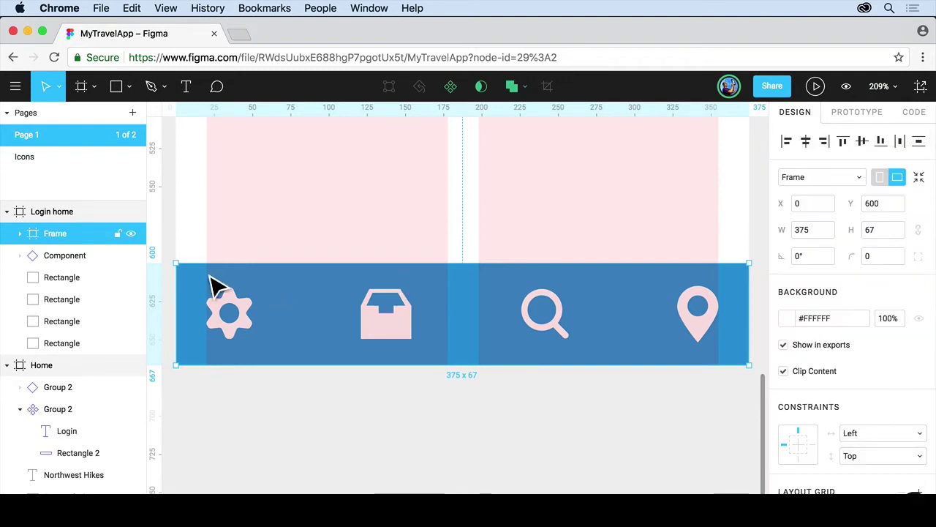
left_click(20, 234)
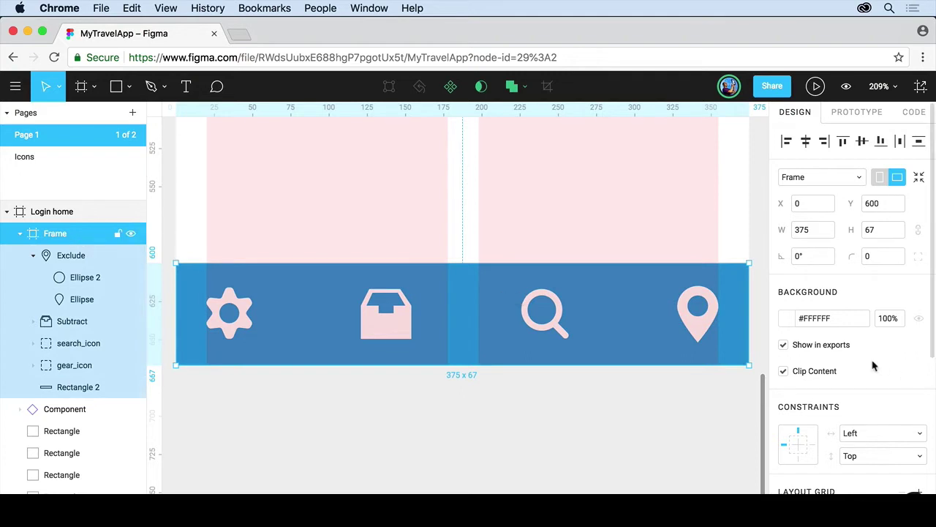
Add a Columns layout grid with count 4 and gutter 0 to the nav bar frame
scroll(873, 366, "down", 5)
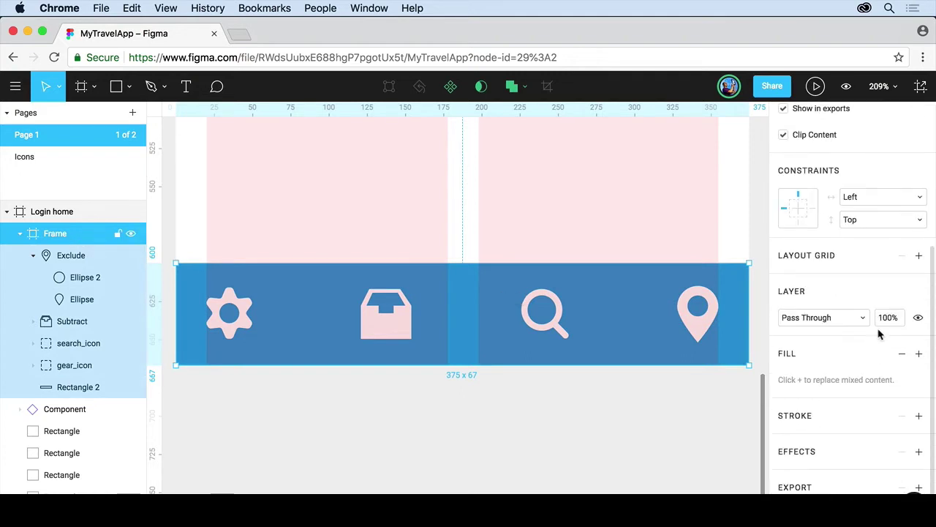
left_click(918, 255)
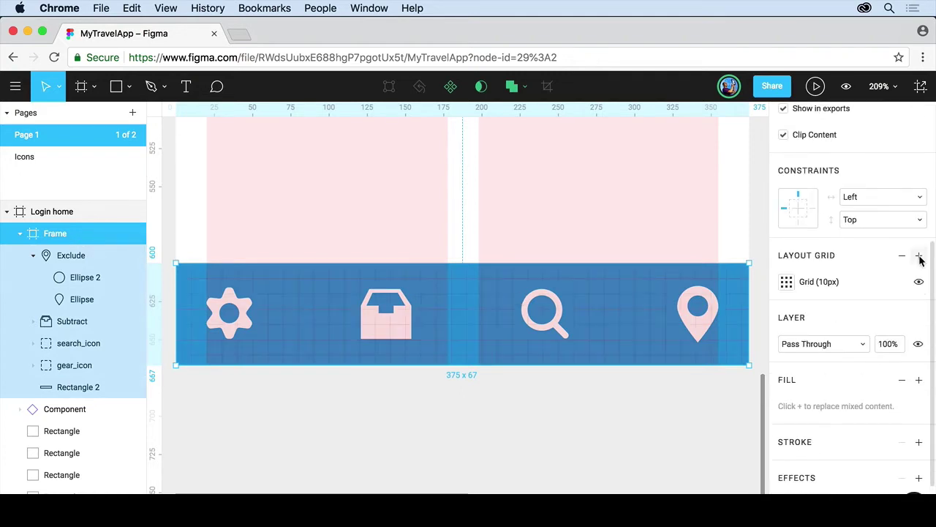
left_click(787, 283)
left_click(693, 313)
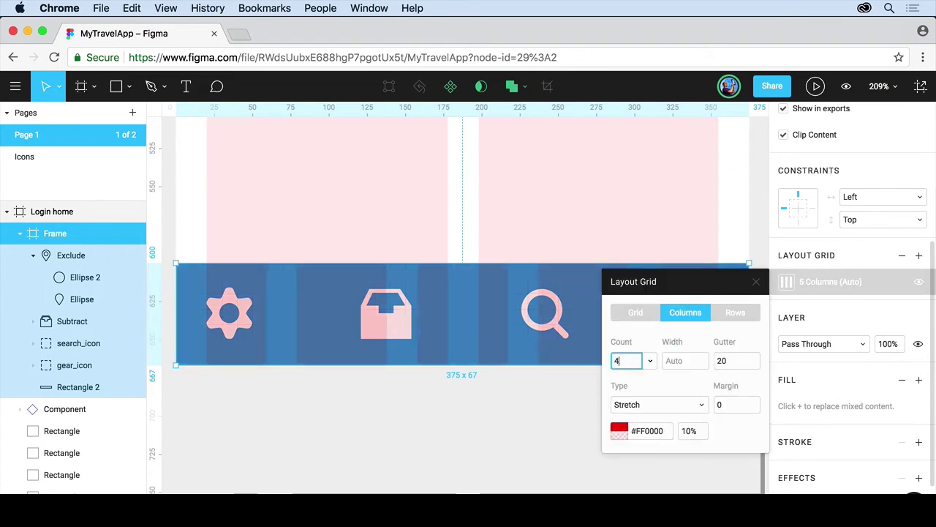
left_click(725, 364)
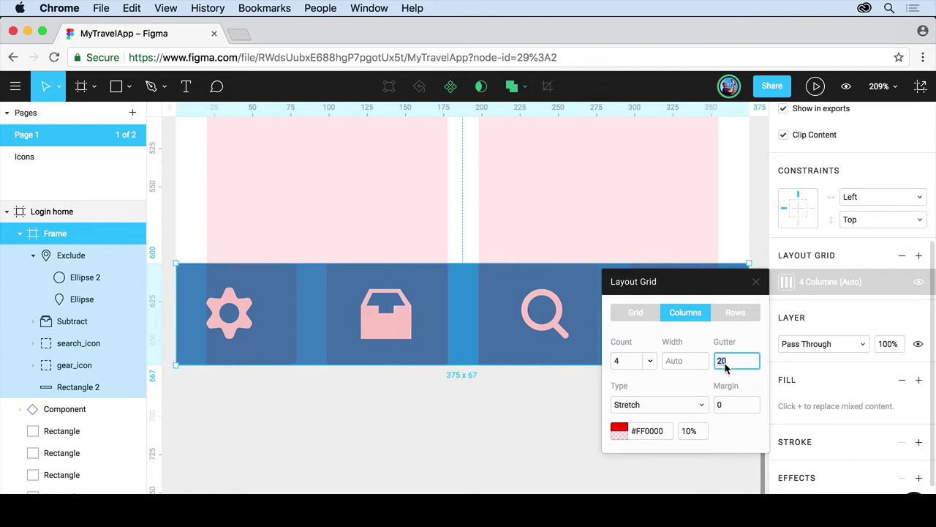
type("0")
key("Tab")
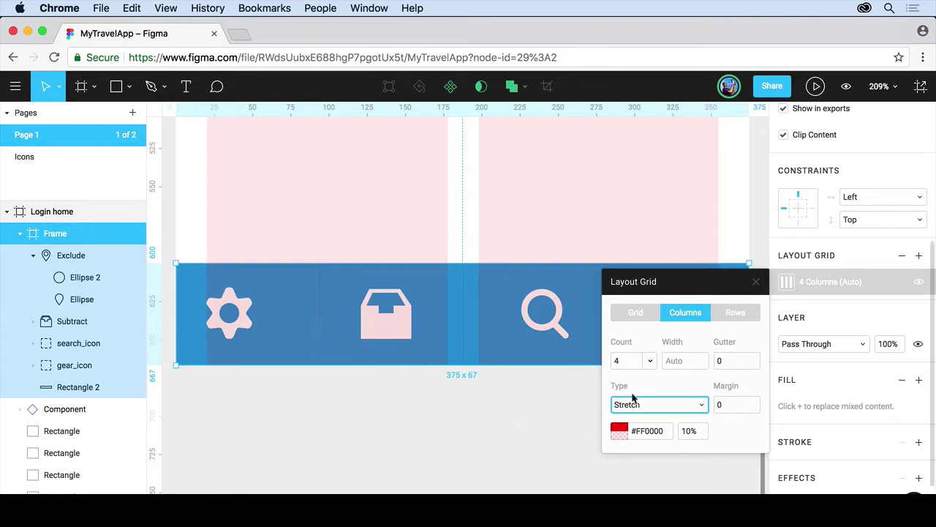
left_click(757, 282)
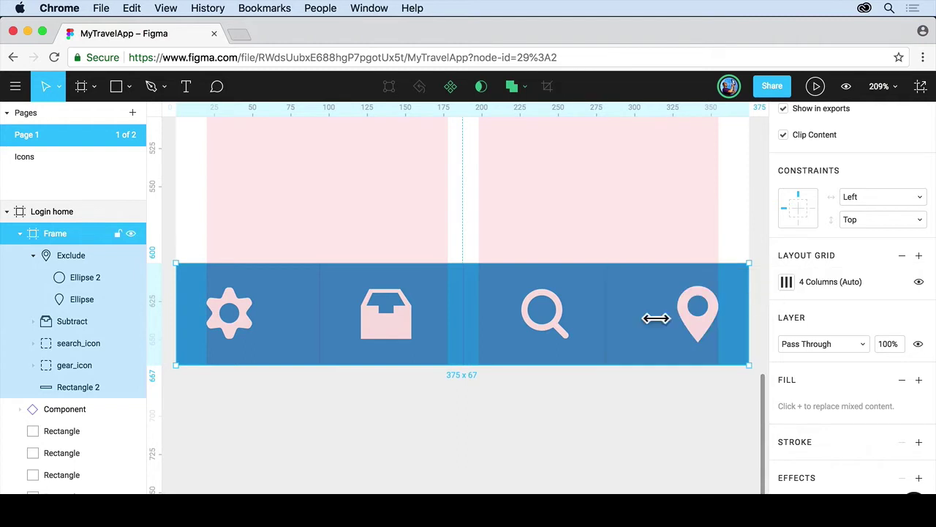
Constrain the gear_icon layer to Bottom vertically and Center horizontally
left_click(229, 322, "super")
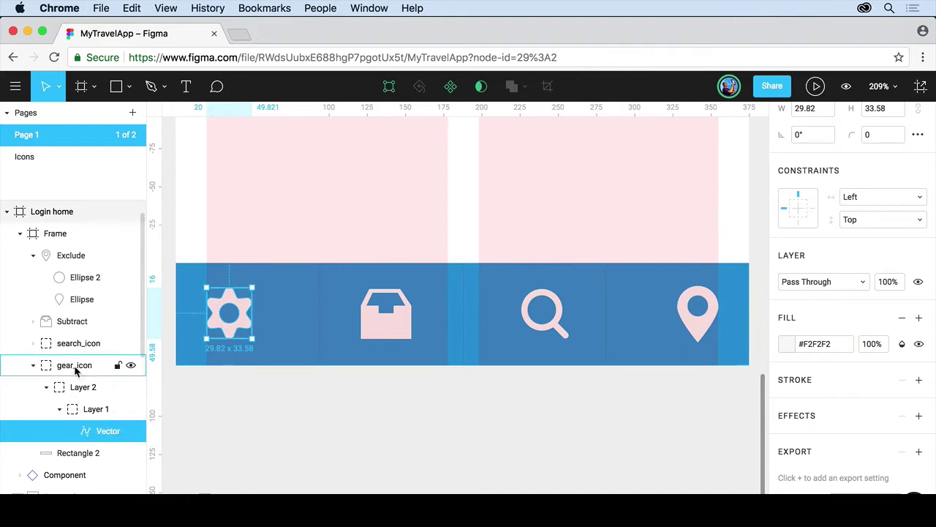
left_click(76, 365)
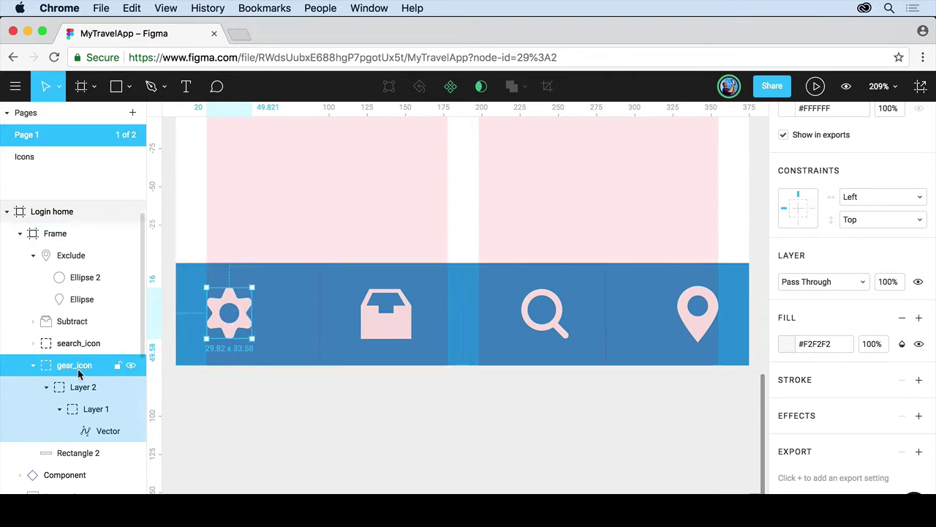
left_click(881, 221)
left_click(876, 237)
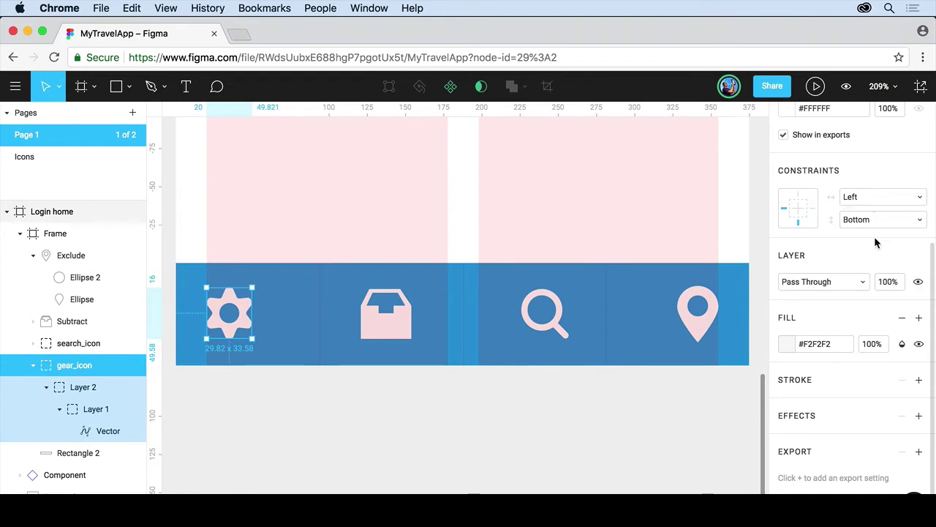
left_click(868, 194)
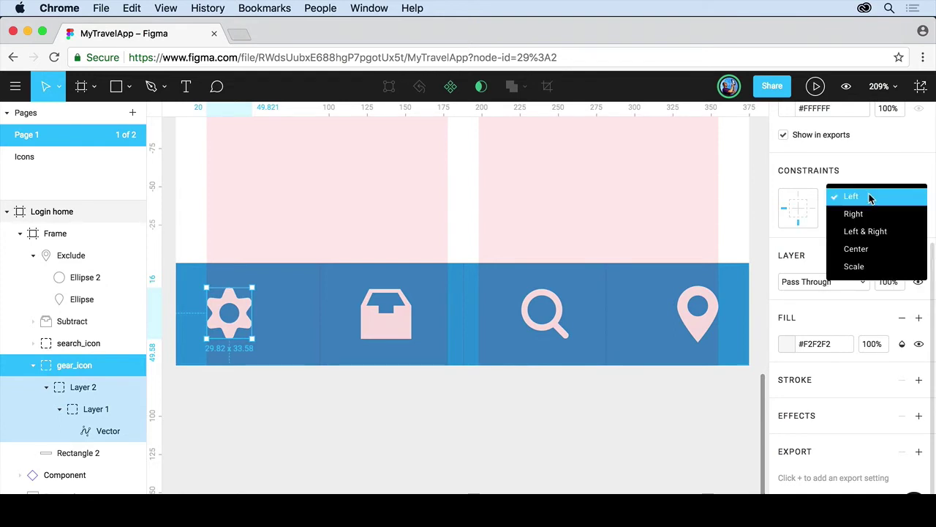
left_click(868, 250)
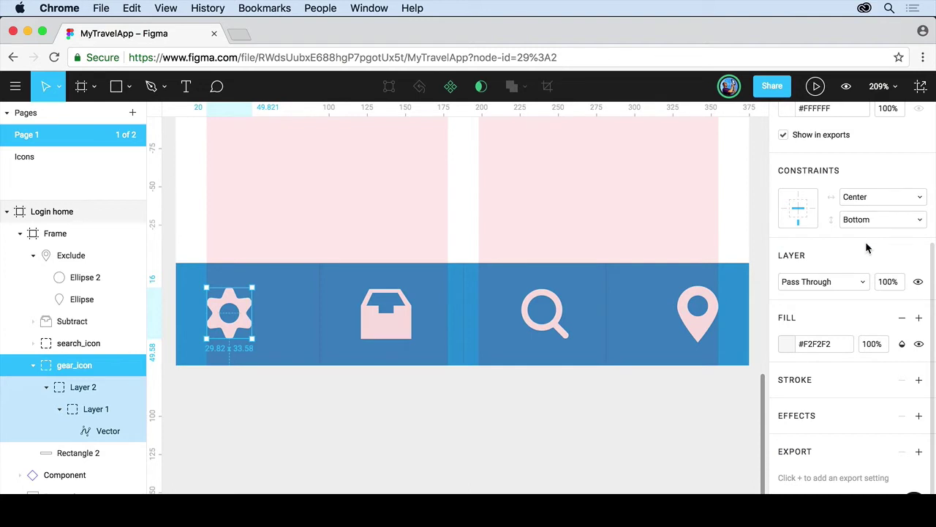
Give the inbox icon Bottom vertical and Center horizontal constraints
left_click(376, 335)
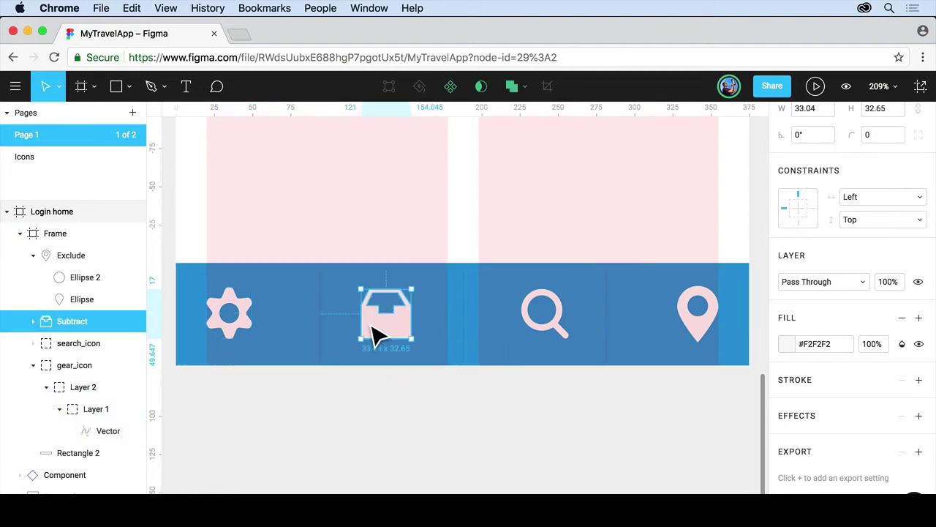
left_click(904, 219)
left_click(880, 234)
left_click(890, 196)
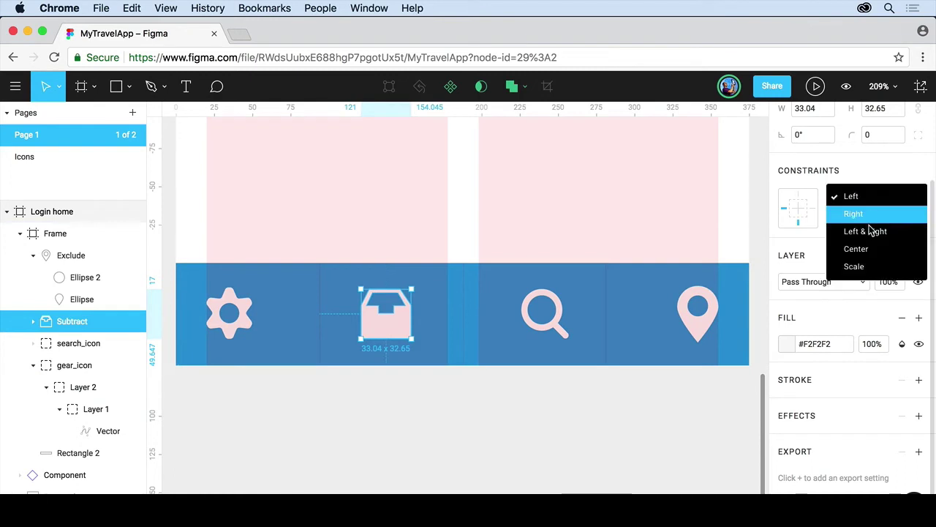
left_click(856, 249)
Set Bottom and Center constraints on the search and location-pin icons together
left_click(563, 322)
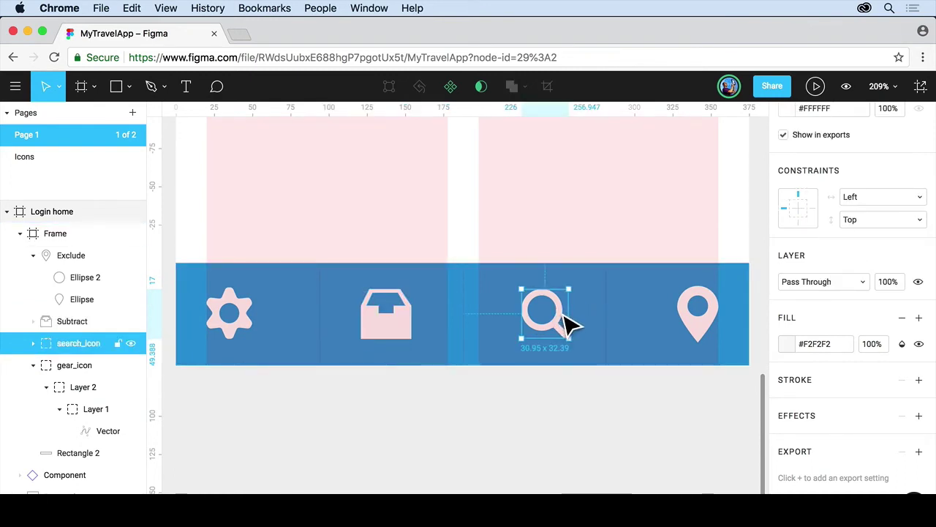
left_click(717, 334, "shift")
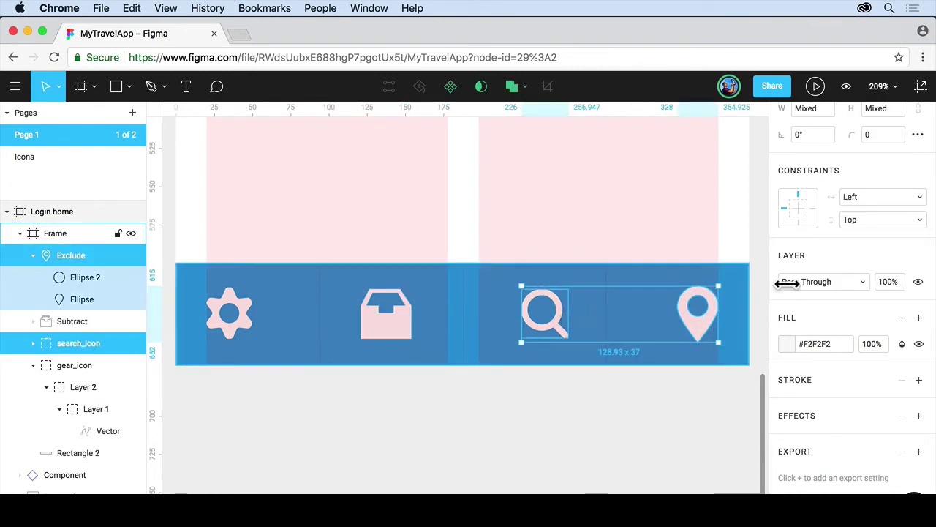
left_click(881, 219)
left_click(881, 235)
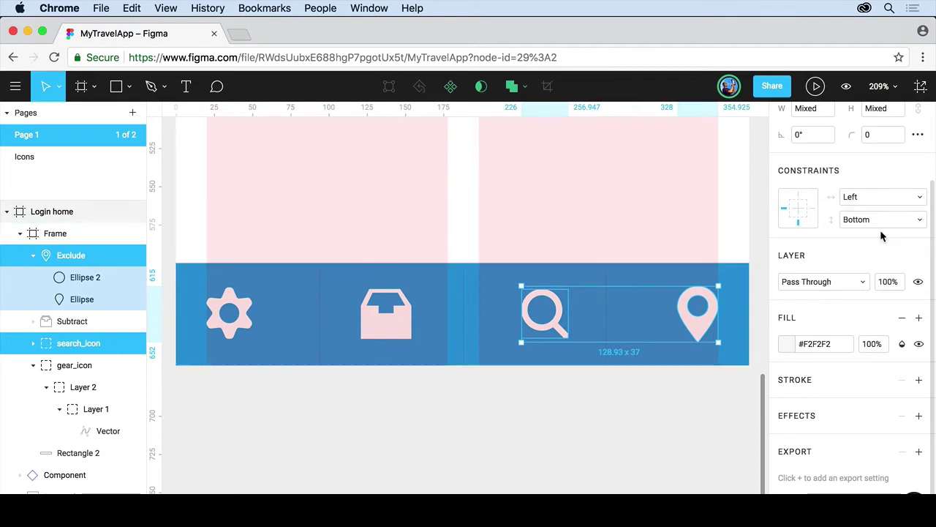
left_click(873, 192)
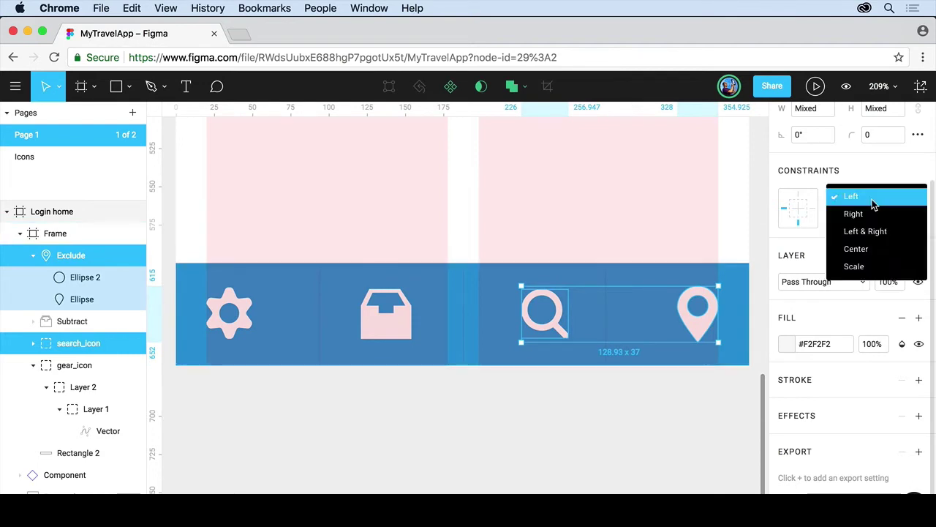
left_click(867, 251)
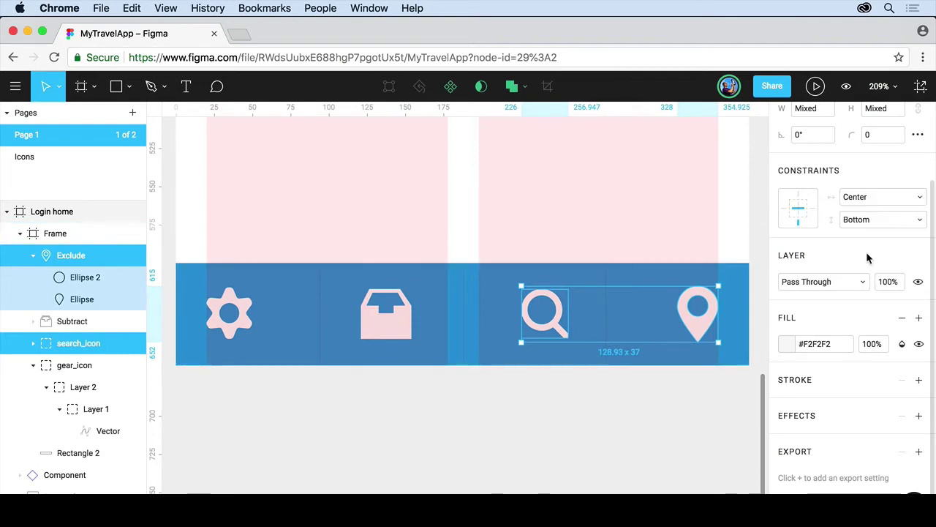
Set Rectangle 2's constraints to Bottom vertically and Left & Right horizontally
left_click(454, 299)
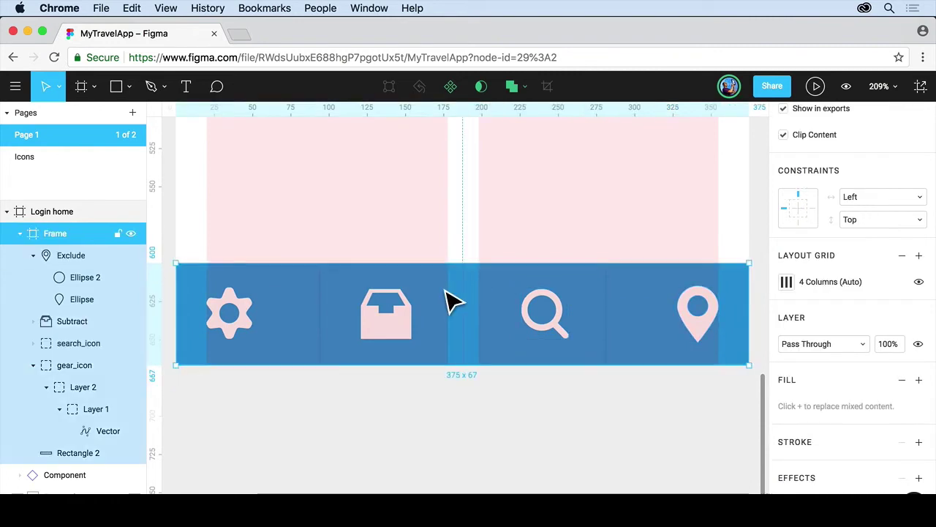
left_click(78, 457)
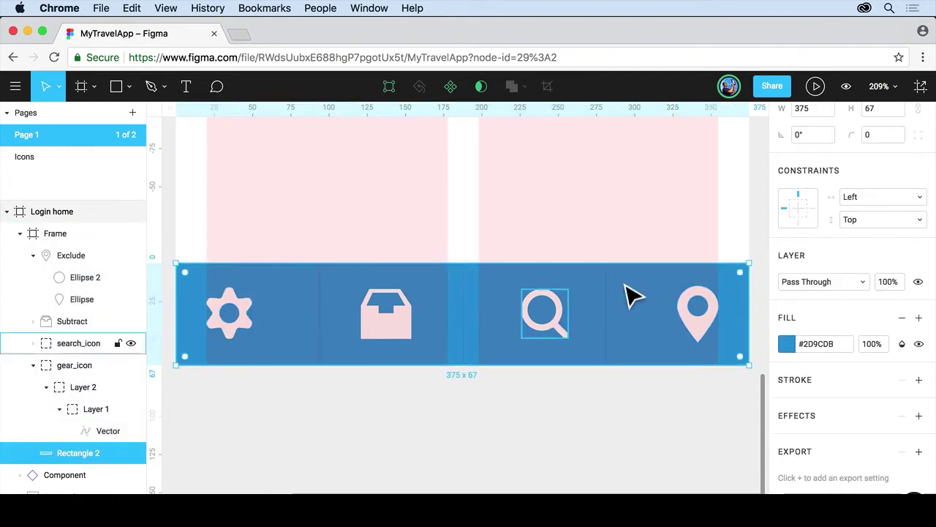
left_click(867, 220)
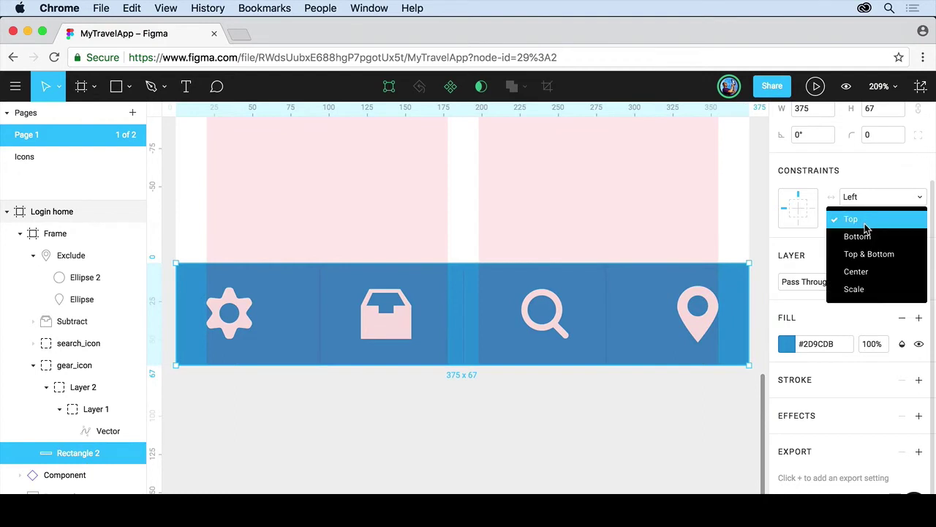
left_click(857, 237)
left_click(860, 199)
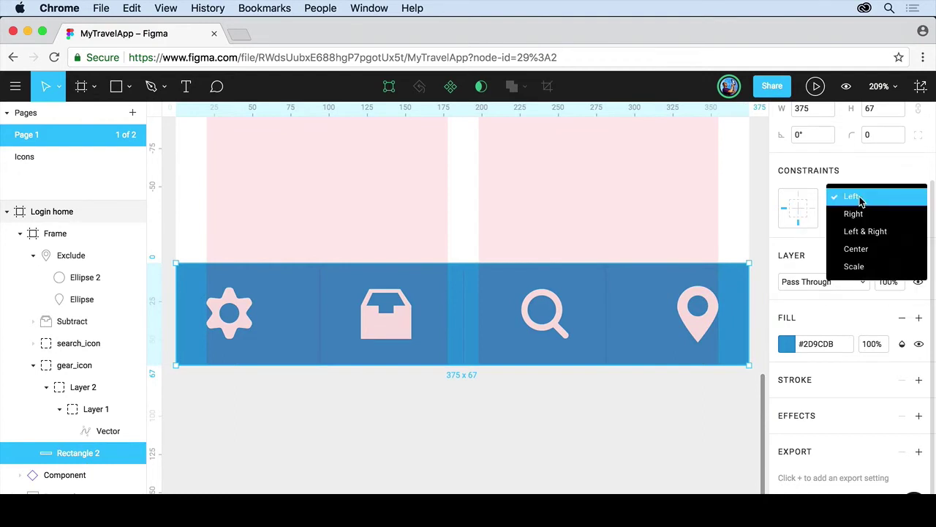
left_click(864, 233)
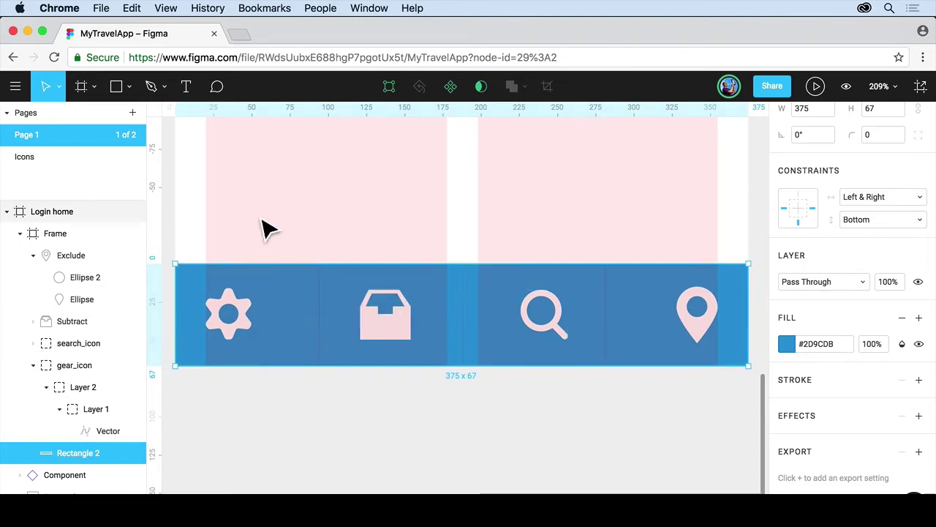
Set the nav bar frame's constraints to Bottom and Left & Right
left_click(55, 243)
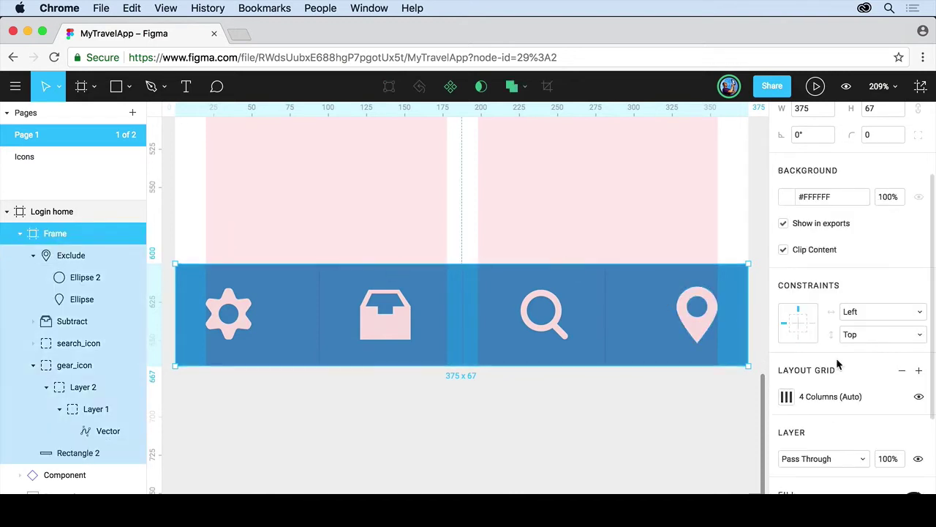
left_click(865, 337)
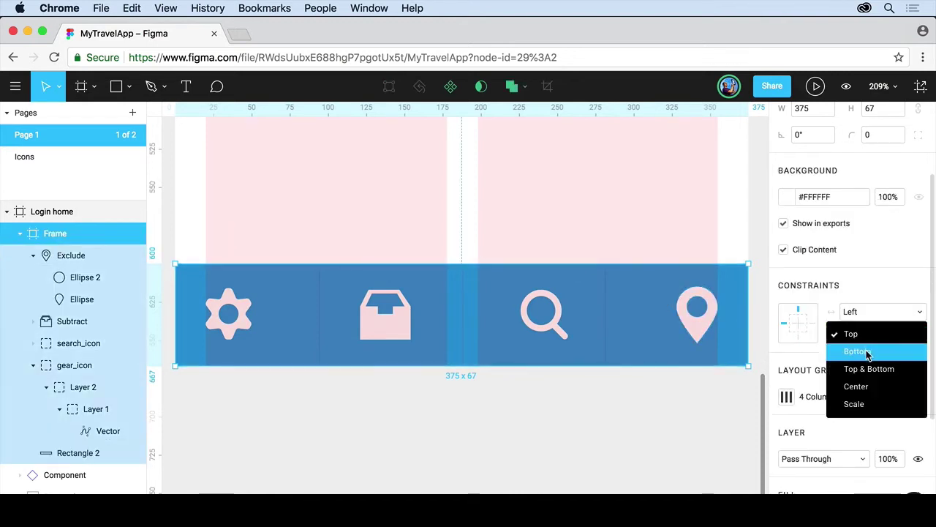
left_click(809, 350)
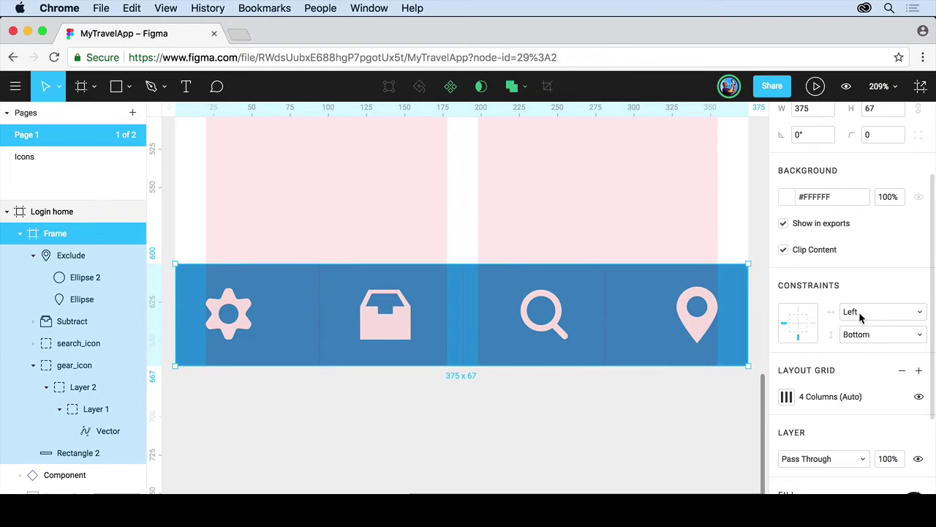
left_click(860, 314)
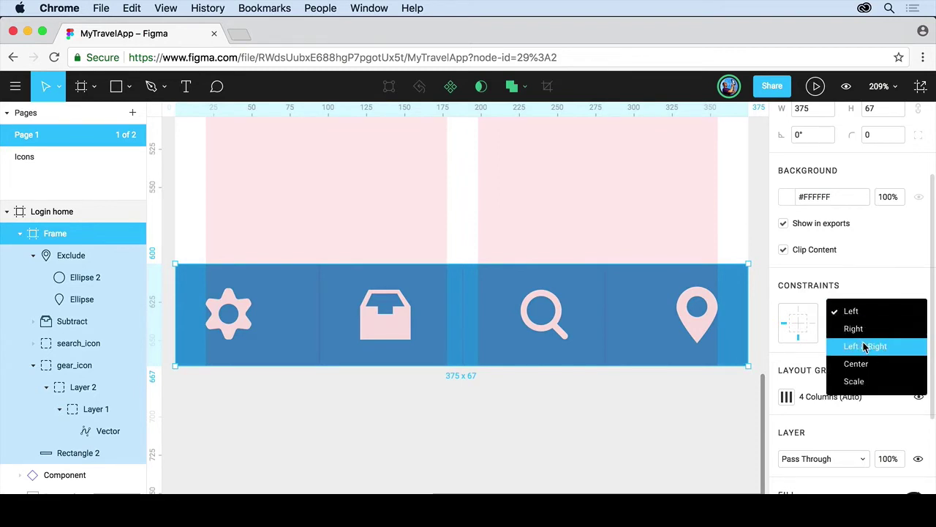
left_click(864, 346)
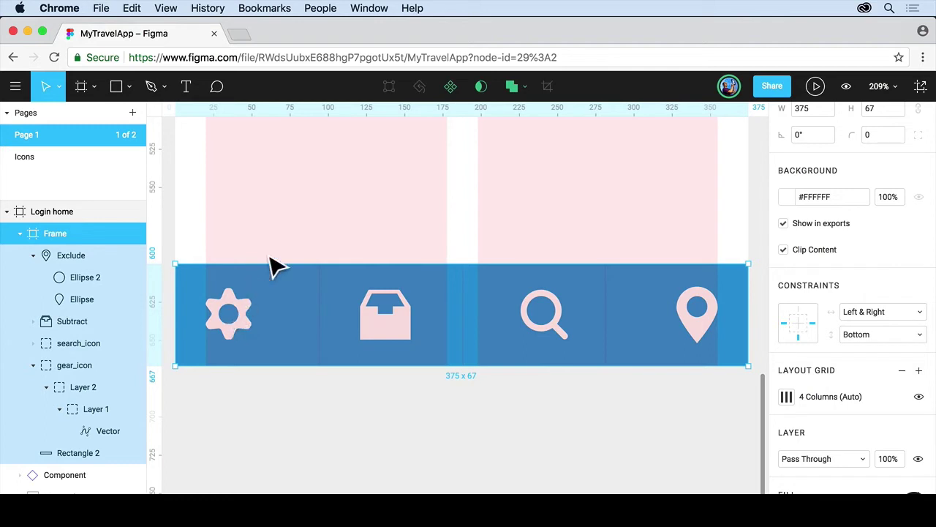
Zoom out and stretch Login home to 648 × 744 to test the nav bar
key("shift+1")
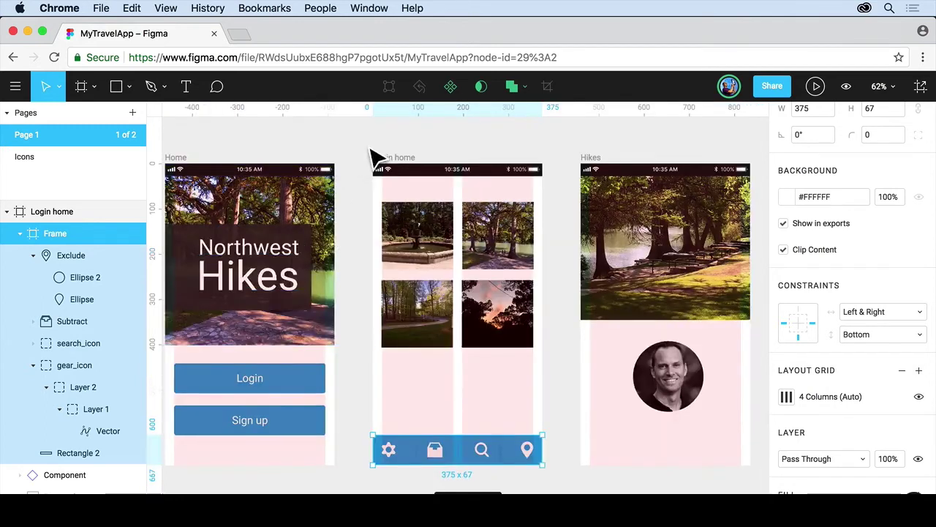
left_click(378, 156)
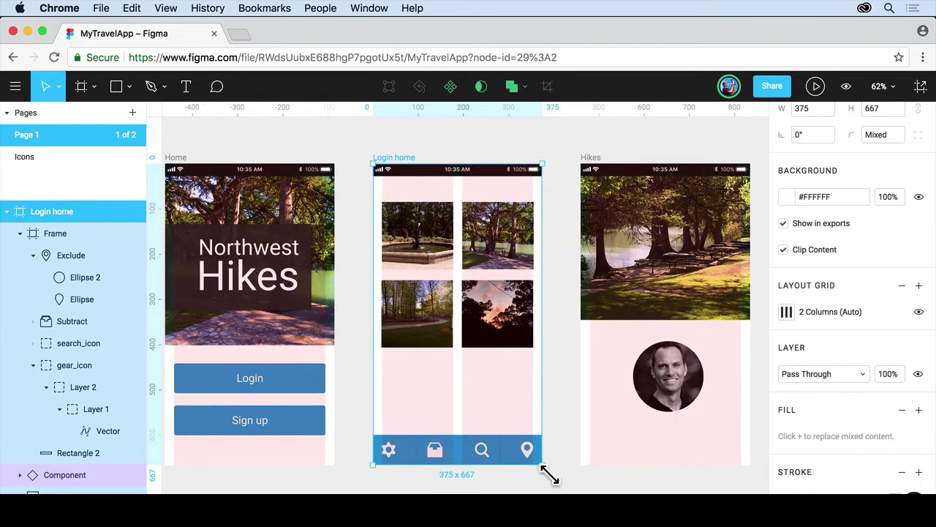
left_click_drag(549, 472, 666, 499)
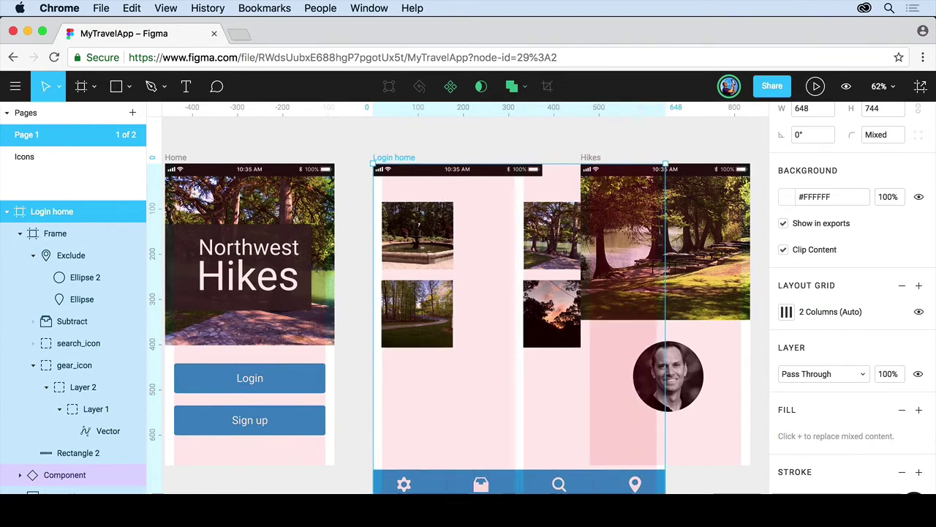
Undo the resize back to 375 × 667 and make Login home's nav bar a component
key("super+z")
left_click(489, 462)
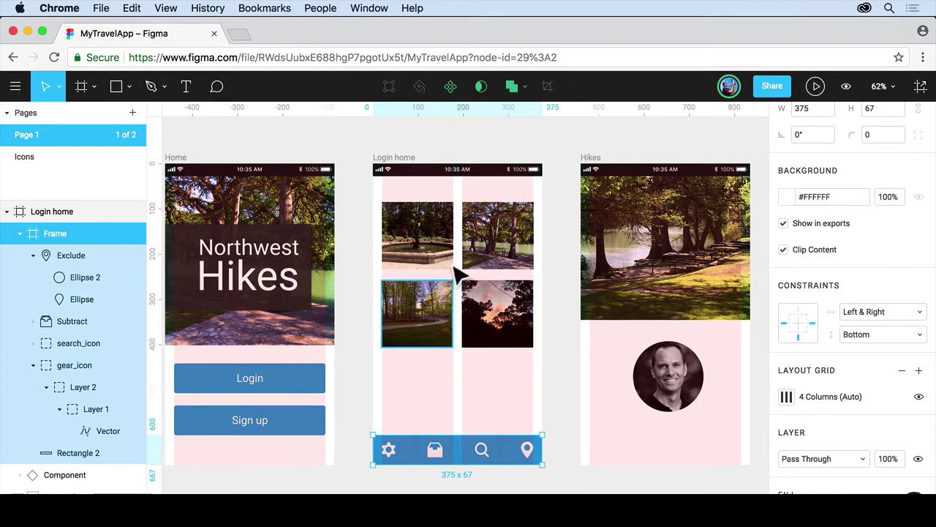
left_click(449, 88)
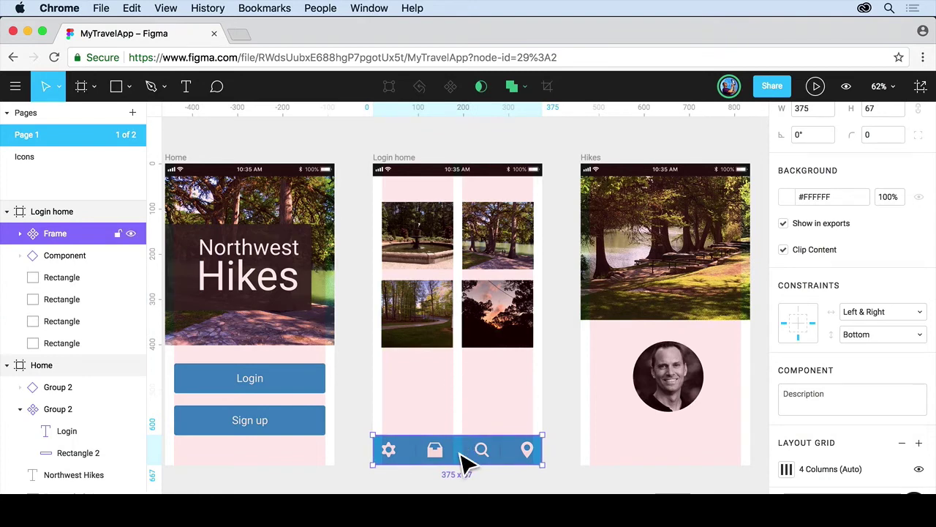
Paste nav bar component instances into the Hikes and Home screens
left_click(594, 163)
key("super+v")
left_click(182, 164)
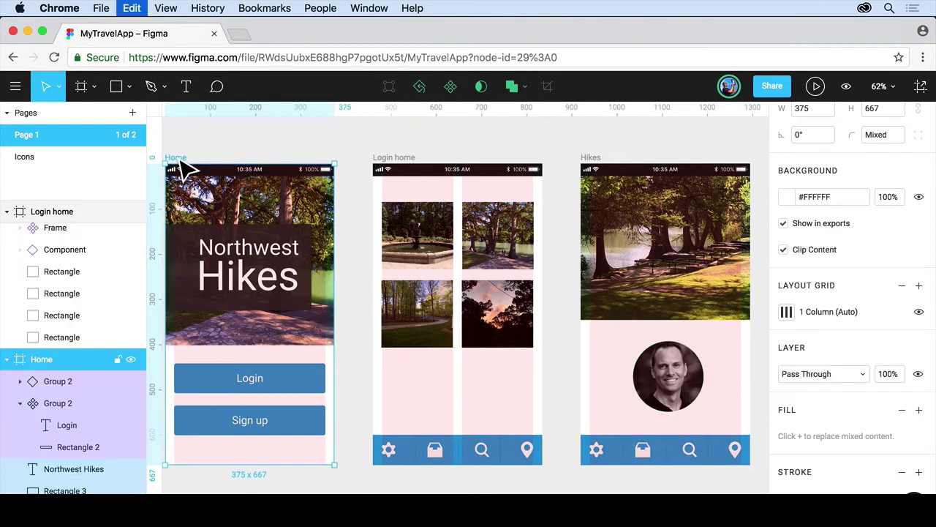
key("super+v")
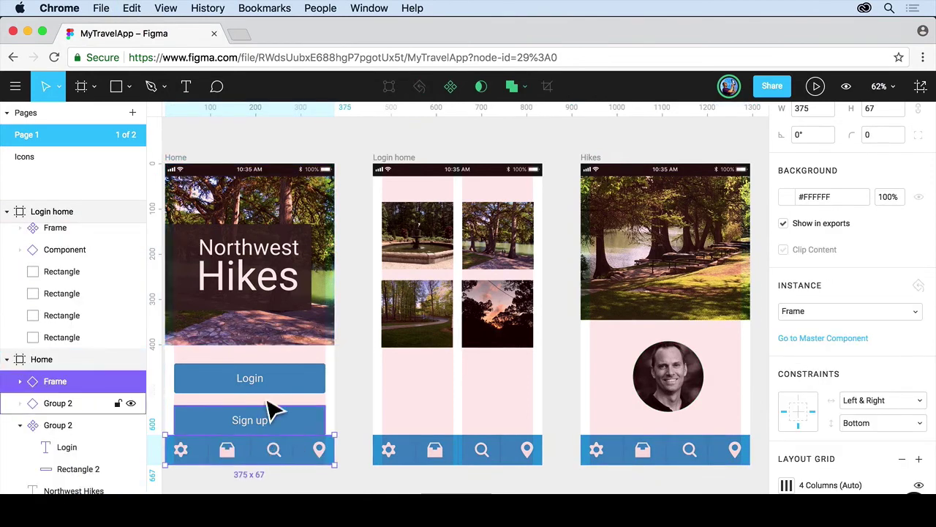
Nudge Home's background image up and move the Login and Sign up buttons above the nav bar
left_click(278, 335)
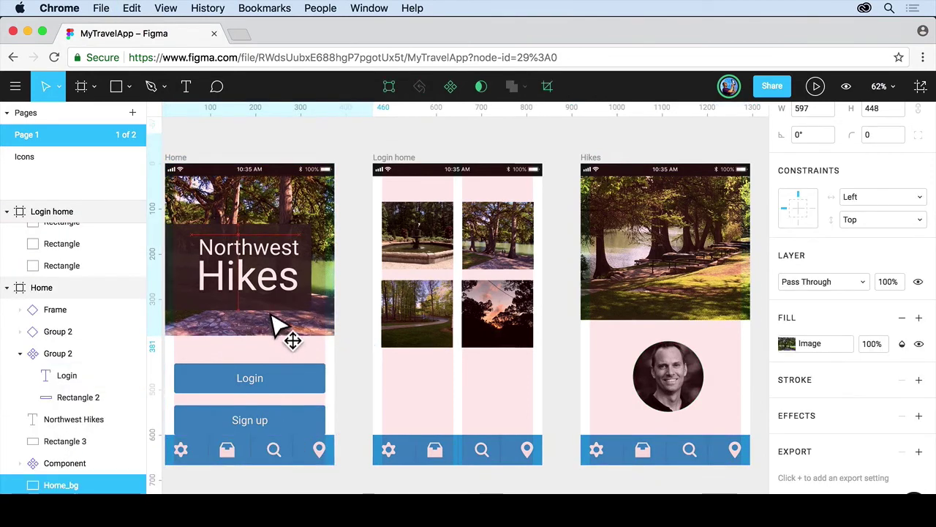
key("shift+Up")
key("shift+Up")
left_click(284, 382)
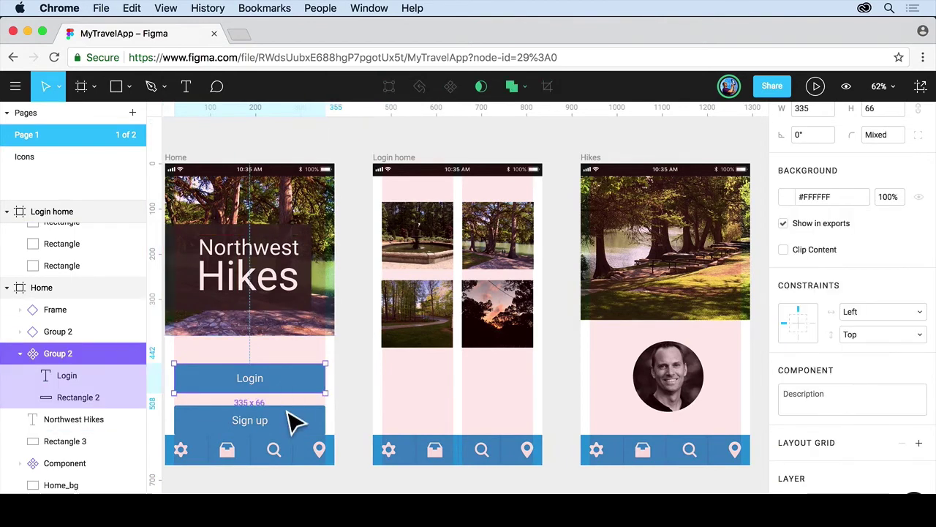
left_click(288, 418, "shift")
left_click_drag(288, 417, 292, 407)
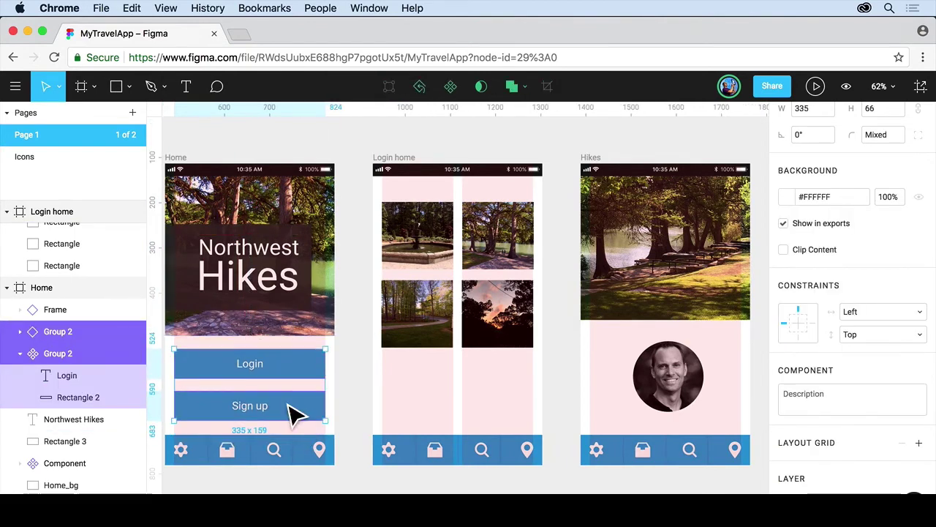
Shift Home's background image and both buttons further up, then deselect
left_click(298, 329)
key("shift+Up")
key("shift+Up")
key("Escape")
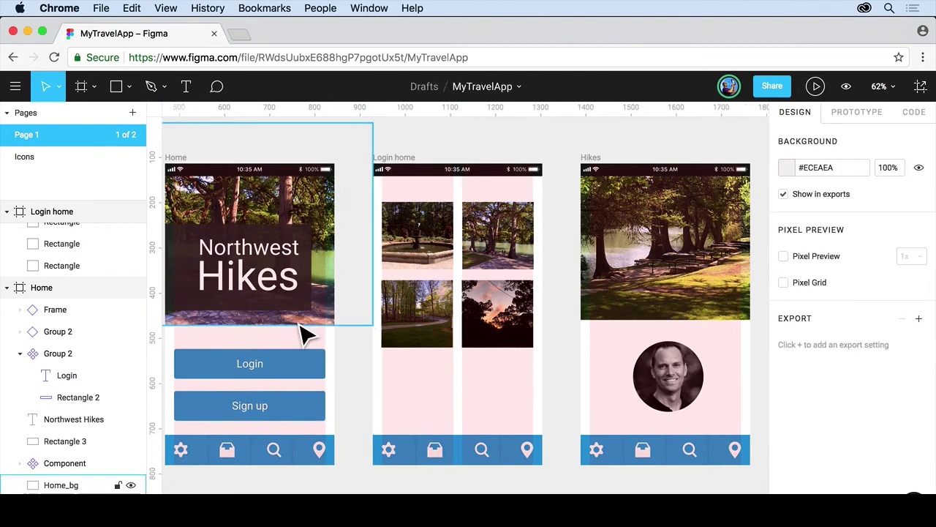
left_click(307, 373)
left_click(301, 401, "shift")
left_click_drag(301, 401, 300, 388)
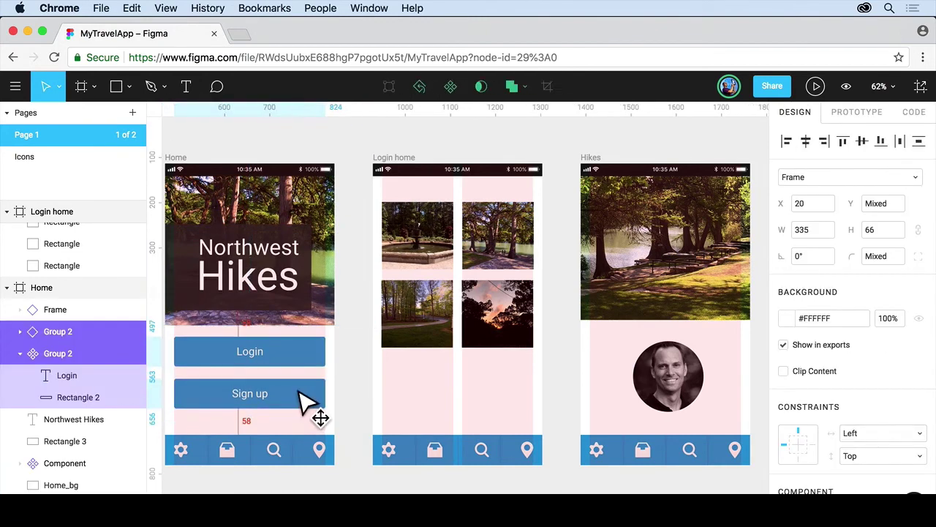
left_click(358, 387)
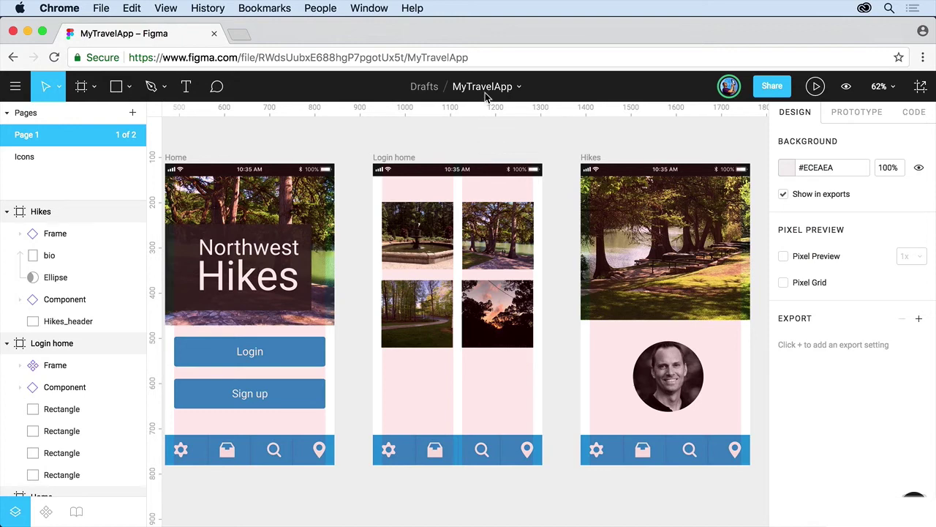
Show MyTravelApp's version history and bring up the 8:04 am version's options
left_click(520, 88)
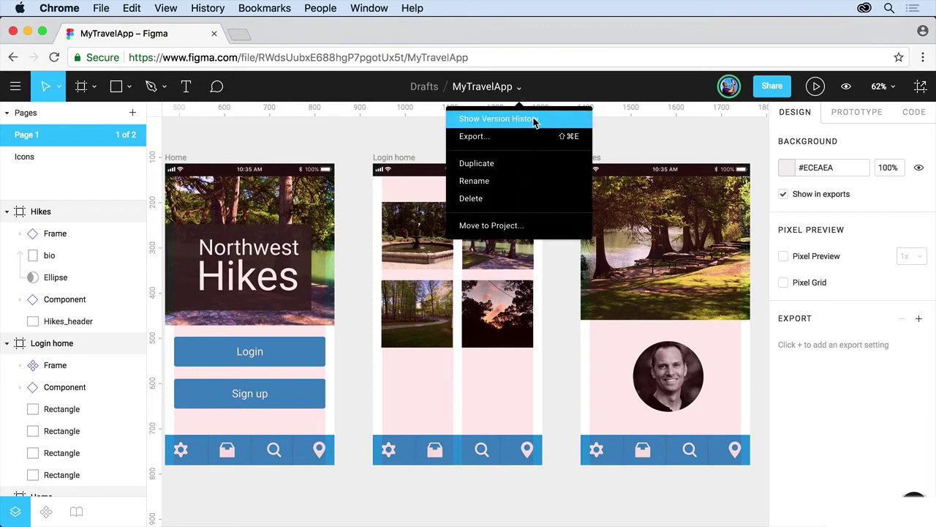
left_click(534, 121)
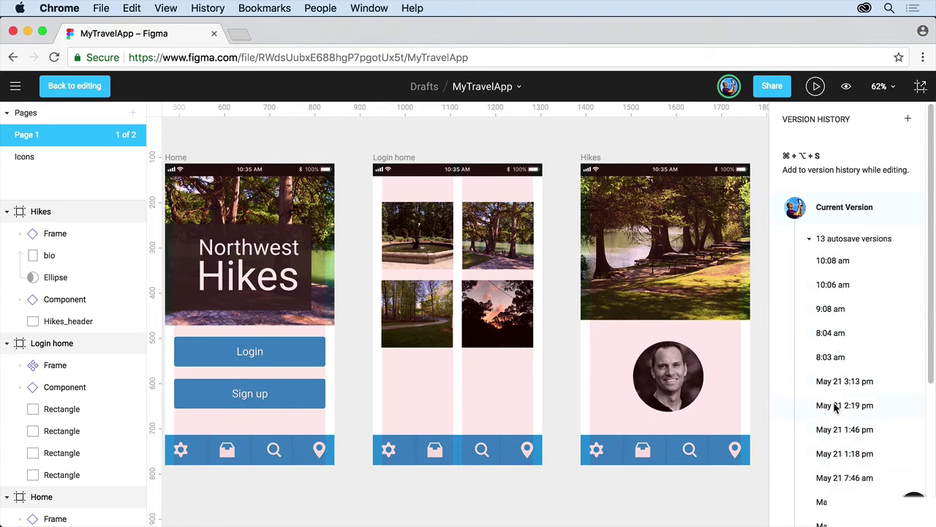
left_click(827, 337)
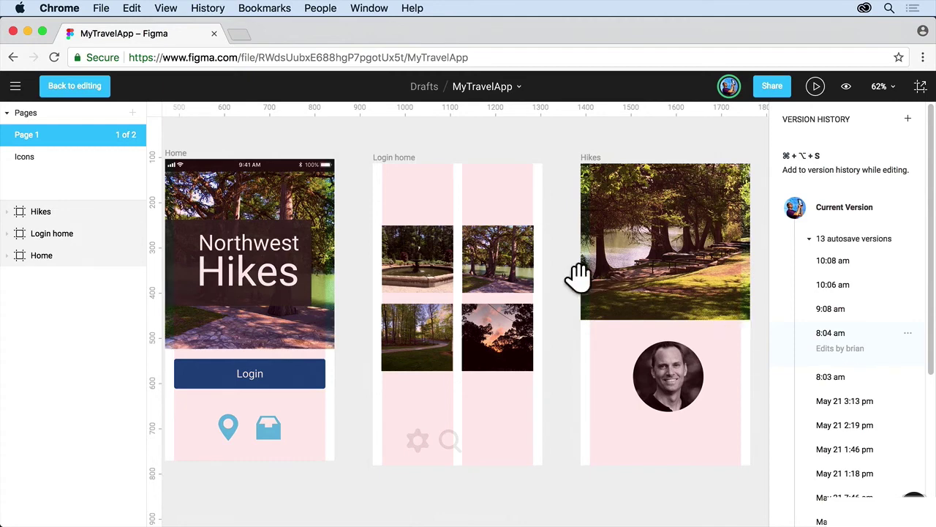
left_click(908, 334)
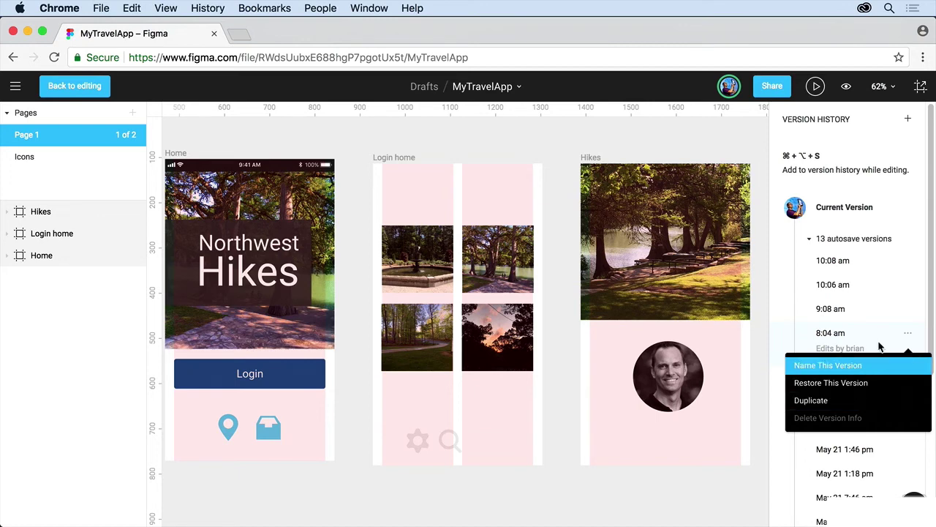
Name the 8:04 am version "We added the footer" and save it
left_click(855, 351)
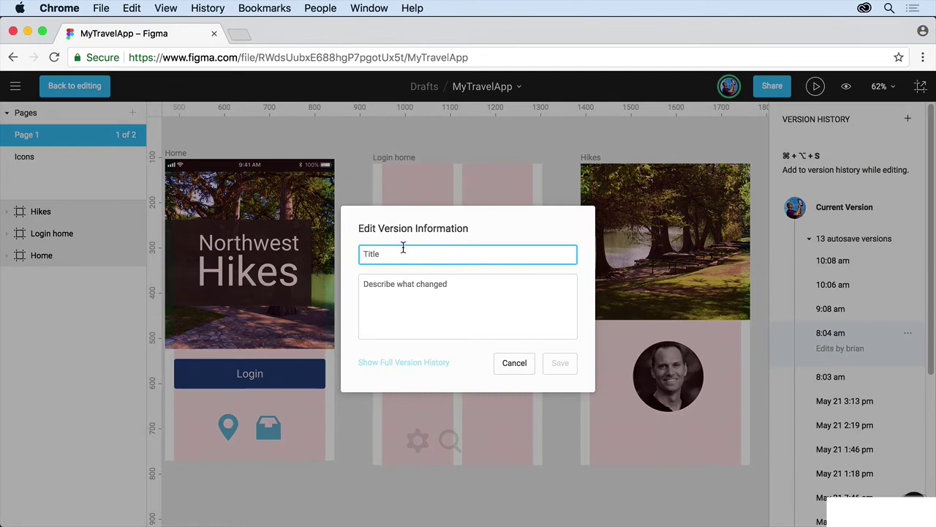
type("We ")
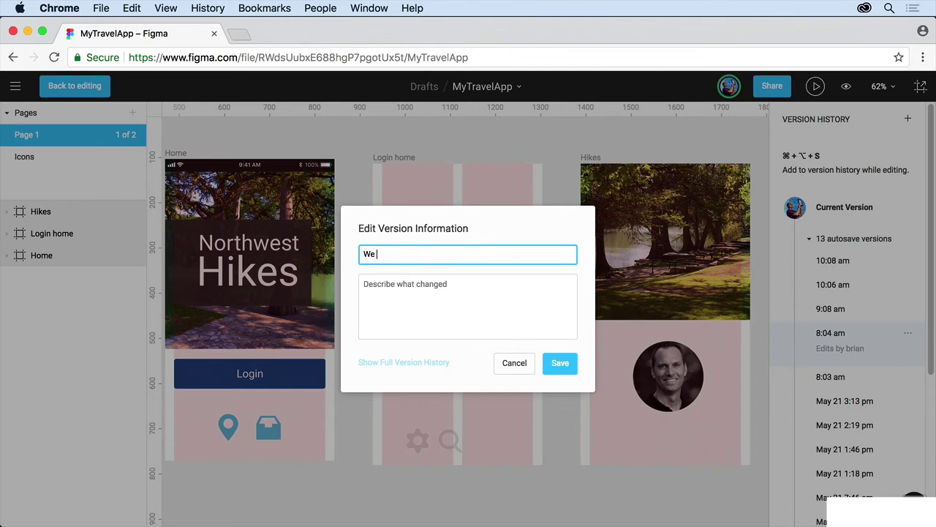
type("added the footert")
left_click(403, 290)
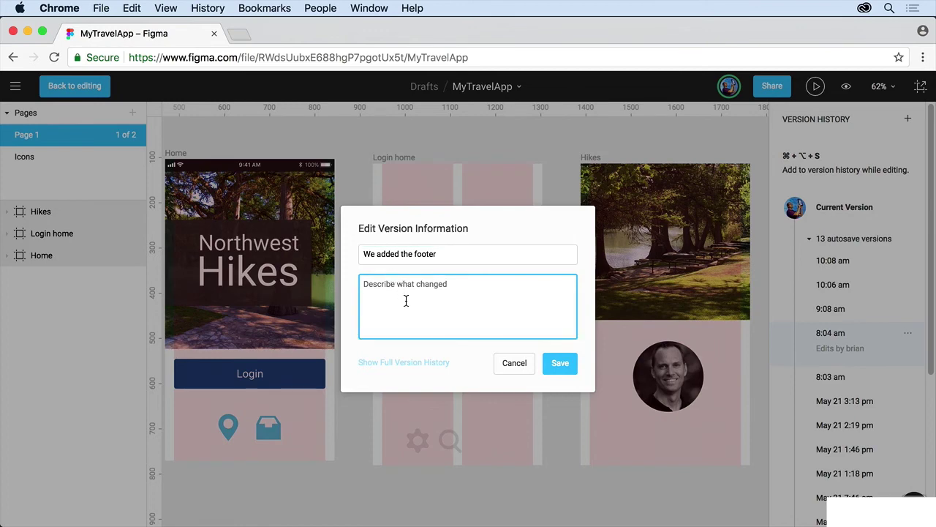
left_click(561, 363)
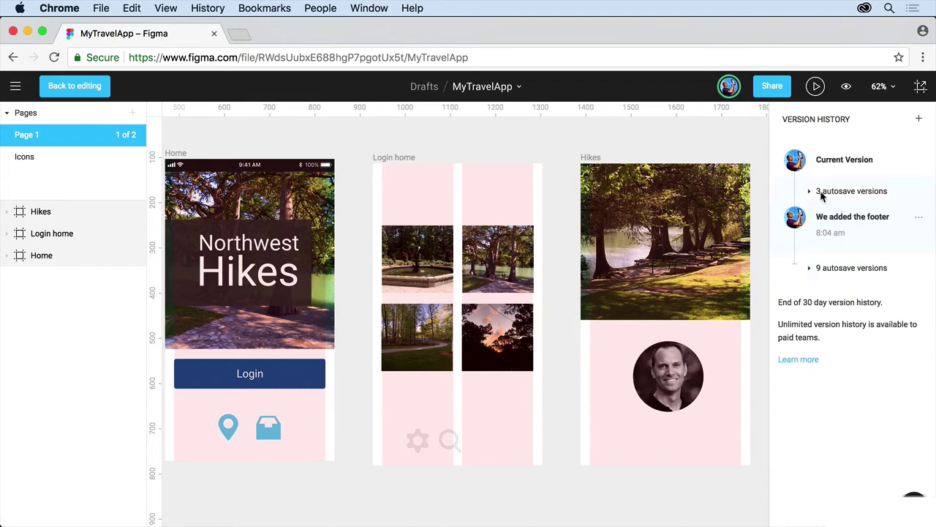
Expand the autosave groups, restore the 10:08 am version, and reopen version history
left_click(810, 191)
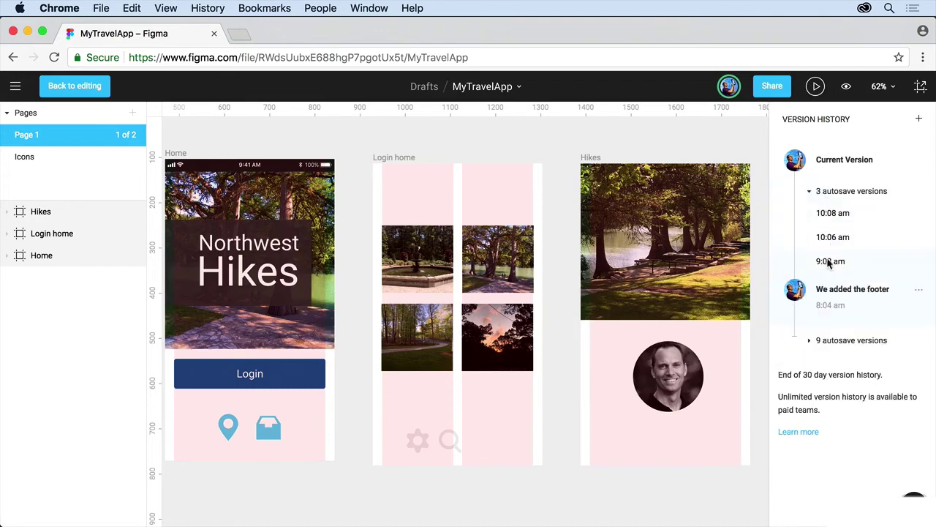
left_click(809, 341)
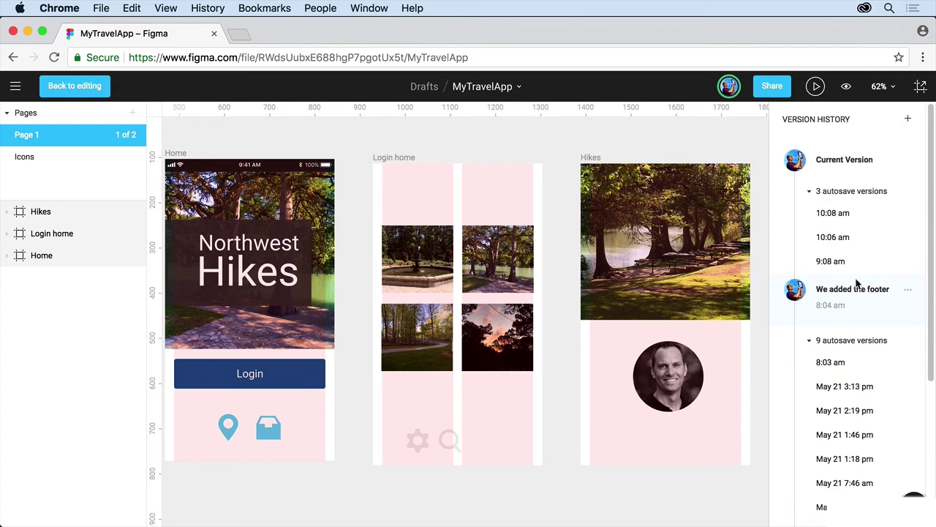
left_click(836, 212)
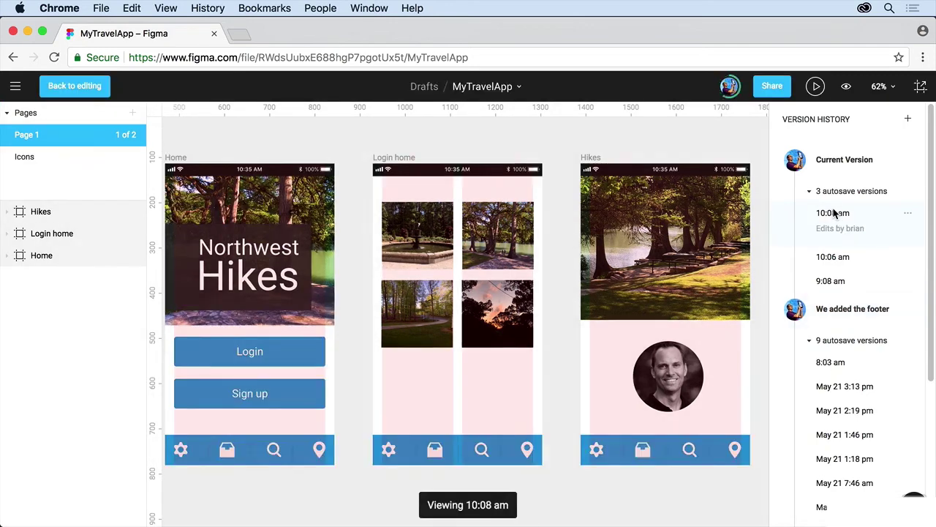
left_click(908, 214)
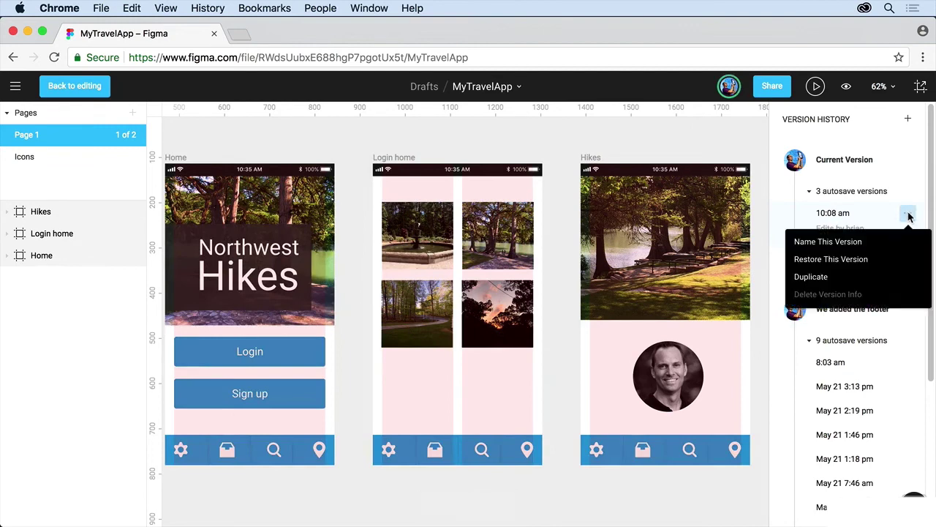
left_click(847, 261)
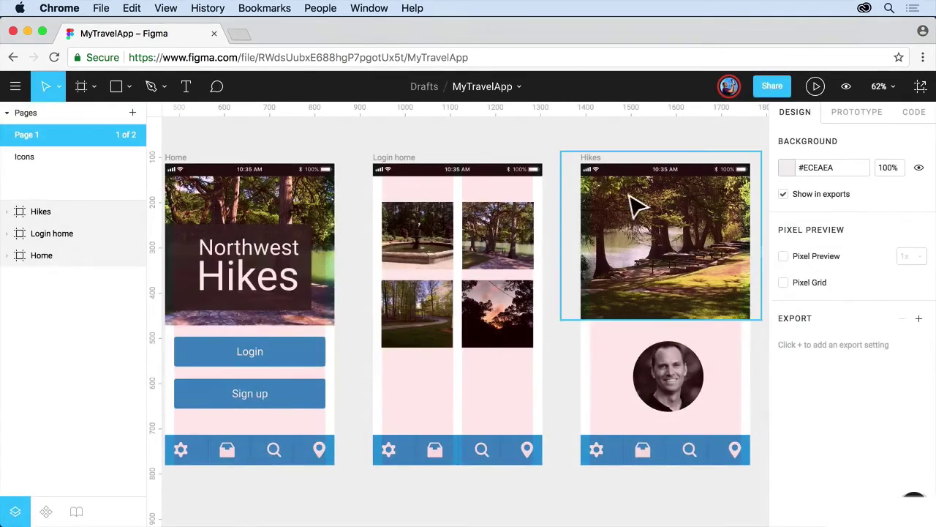
left_click(520, 88)
left_click(528, 119)
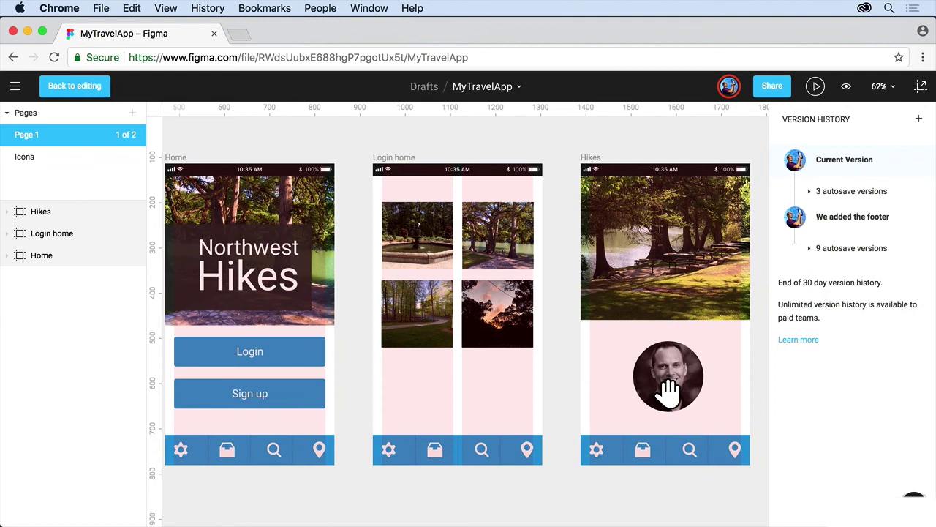
Return to editing and move the Hikes bio photo up to X 100, Y 363
left_click(69, 86)
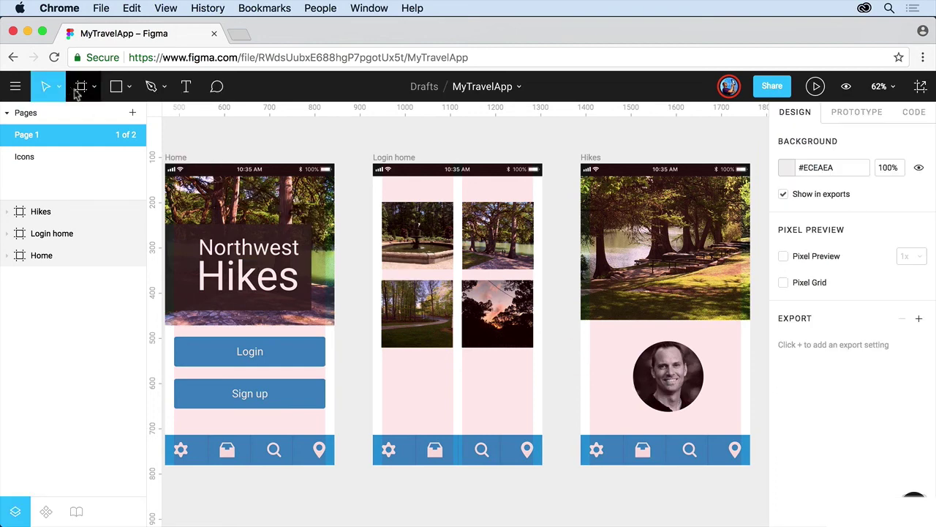
left_click(672, 392)
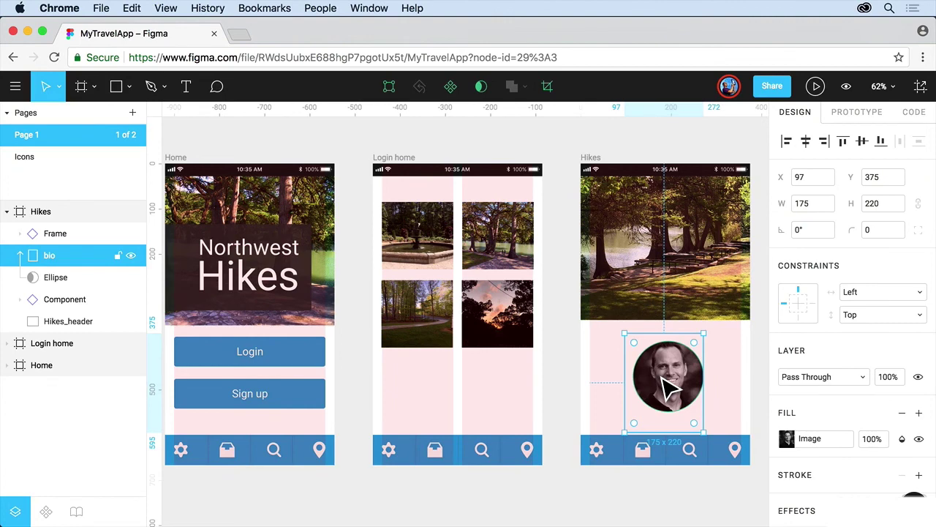
mouse_move(673, 386)
left_mouse_down()
mouse_move(690, 397)
mouse_move(681, 397)
left_mouse_up()
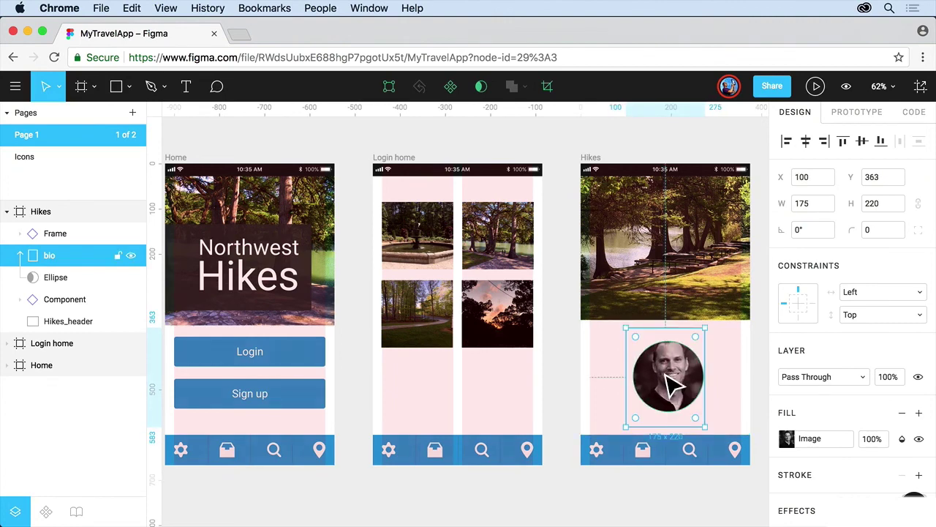
left_click(16, 87)
mouse_move(31, 183)
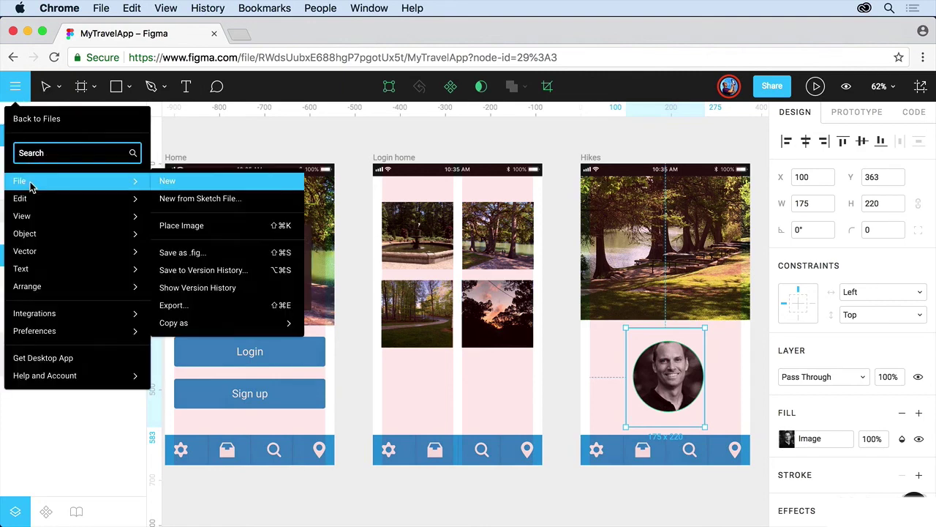
Save a named version titled "Moved the image…" to the version history
left_click(259, 276)
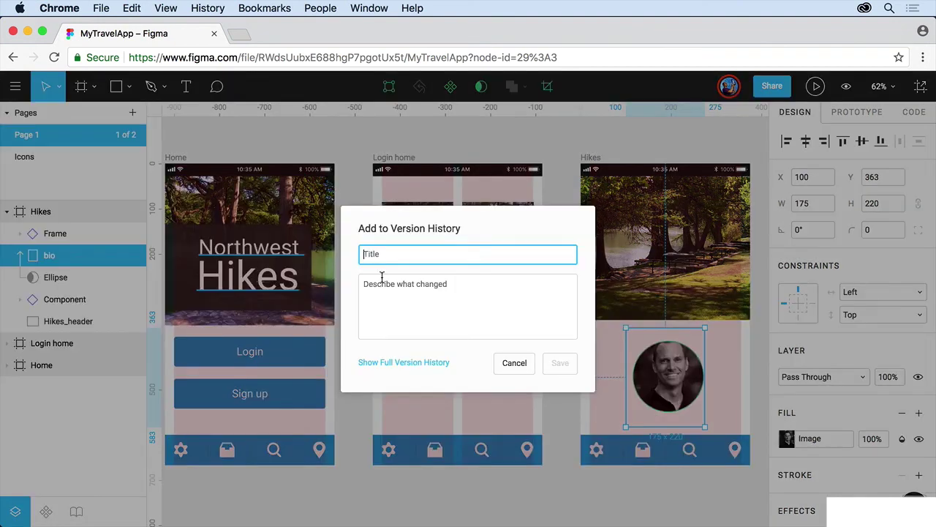
type("Moved the image")
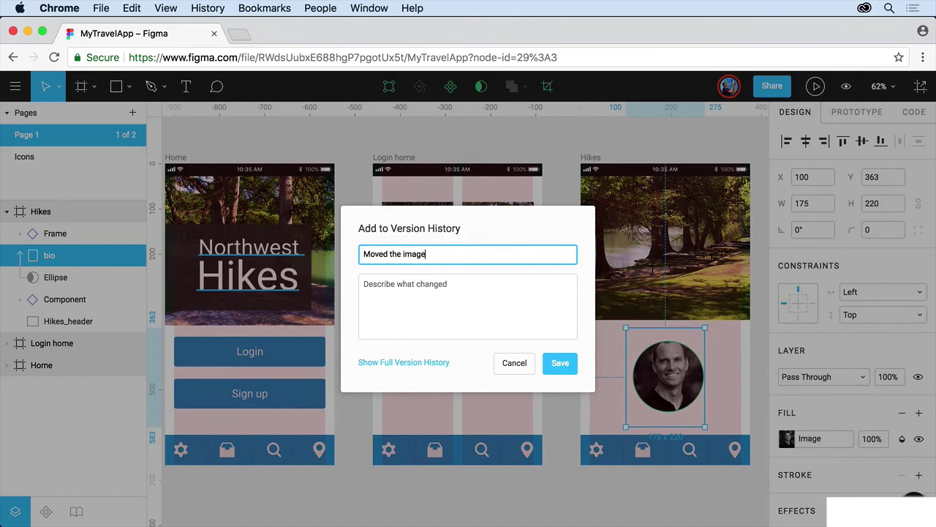
type(" of brian")
left_click(560, 370)
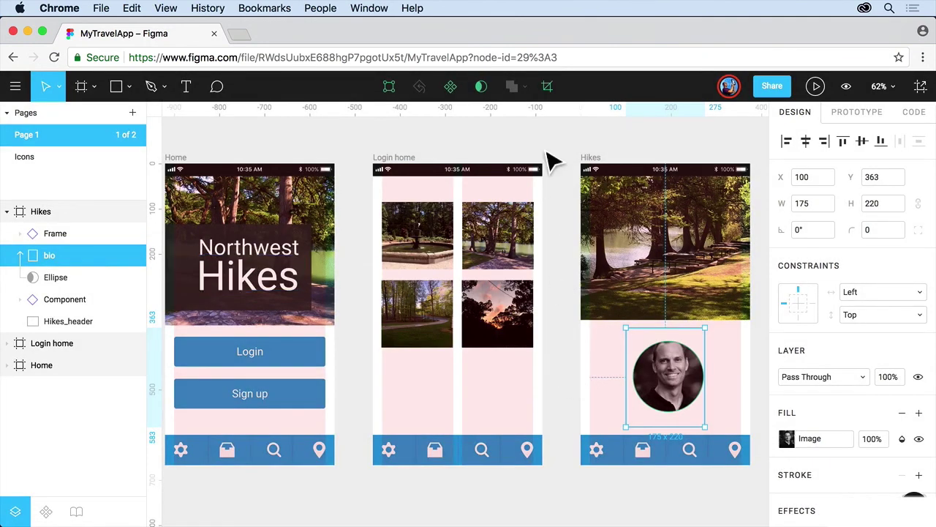
left_click(548, 146)
left_click(520, 89)
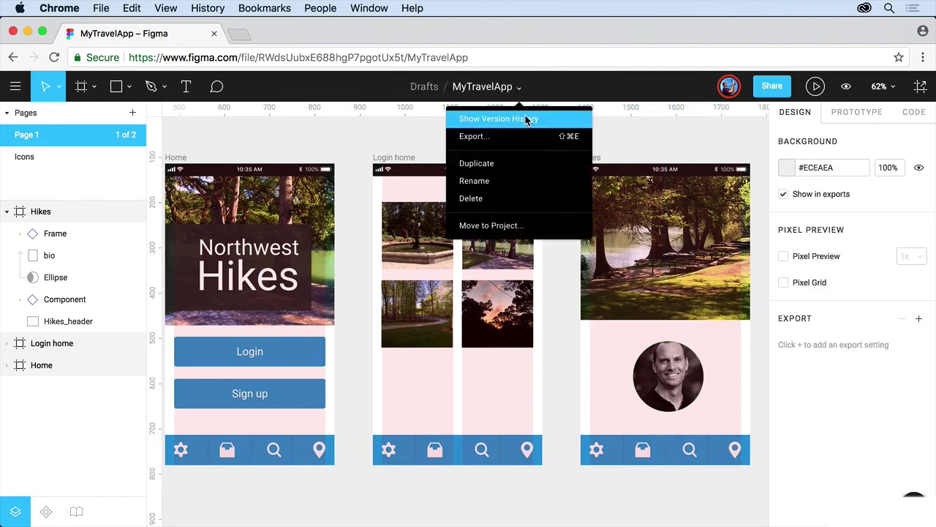
left_click(527, 119)
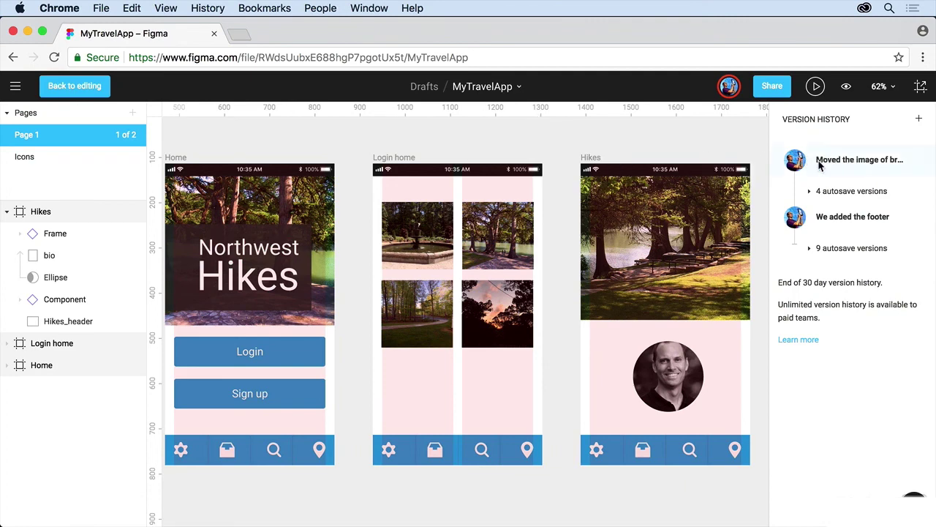
left_click(810, 191)
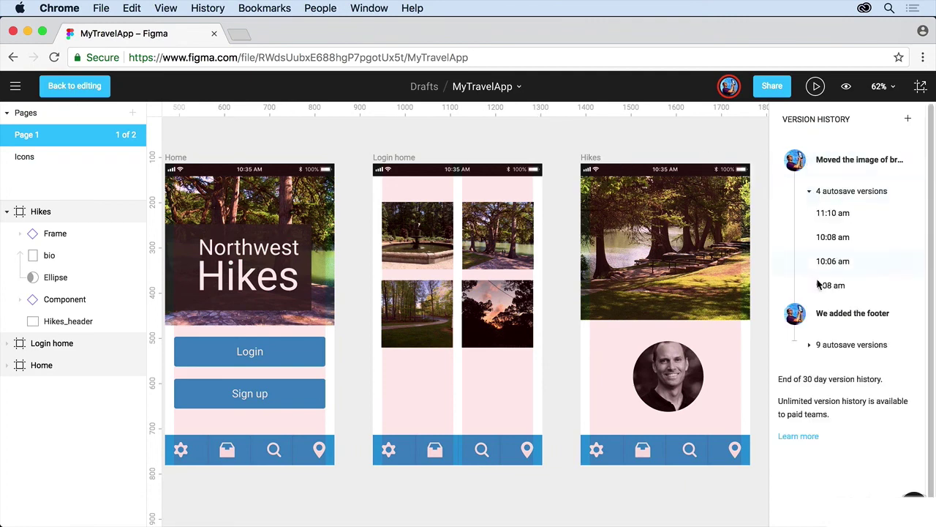
left_click(809, 345)
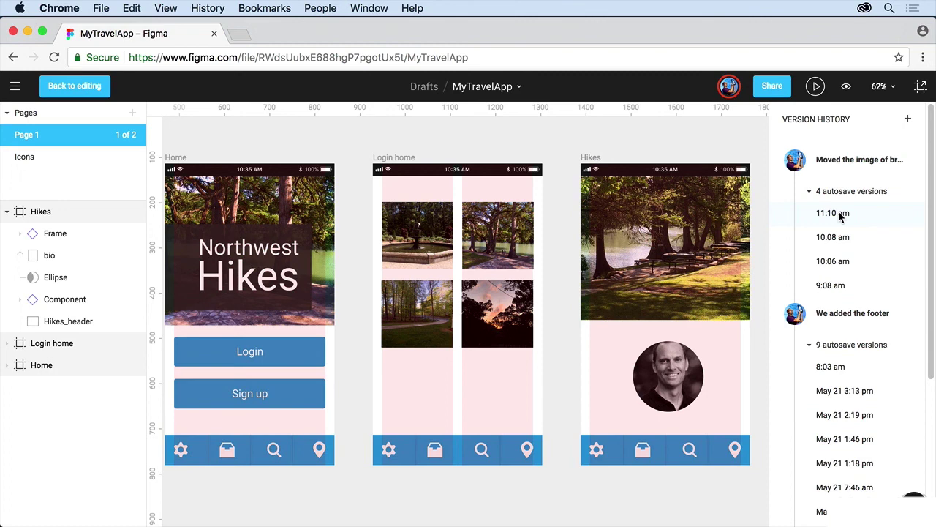
left_click(67, 86)
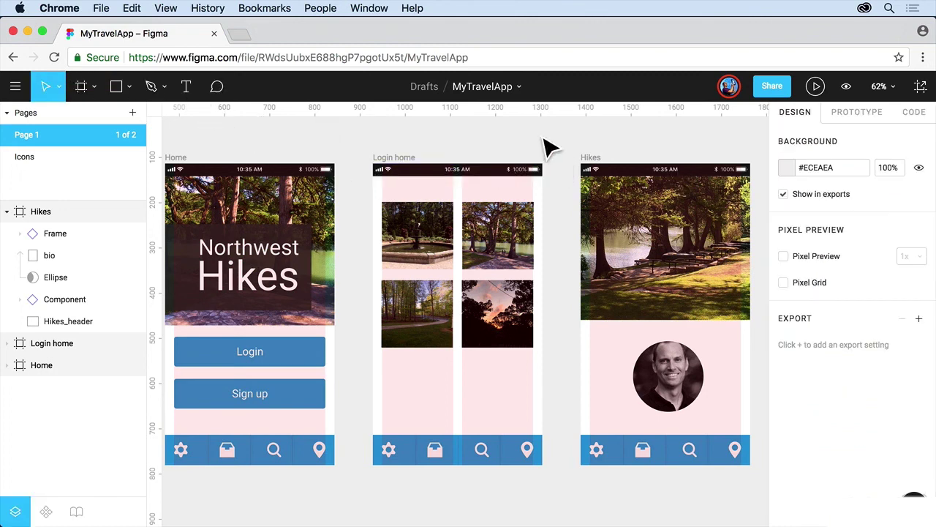